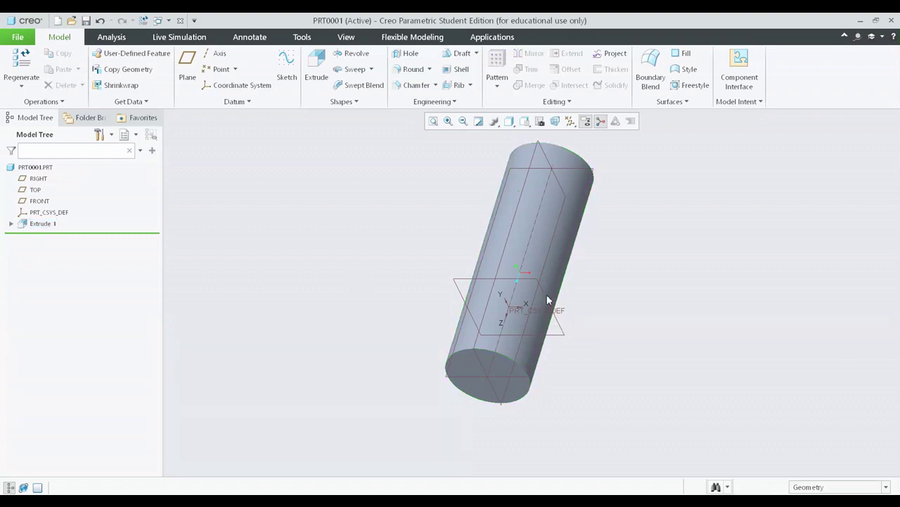
double_click(544, 254)
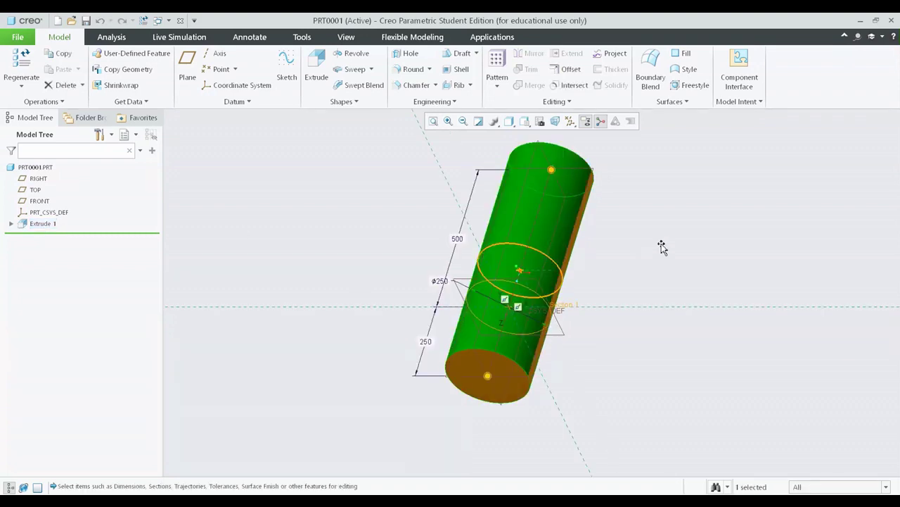
click(682, 254)
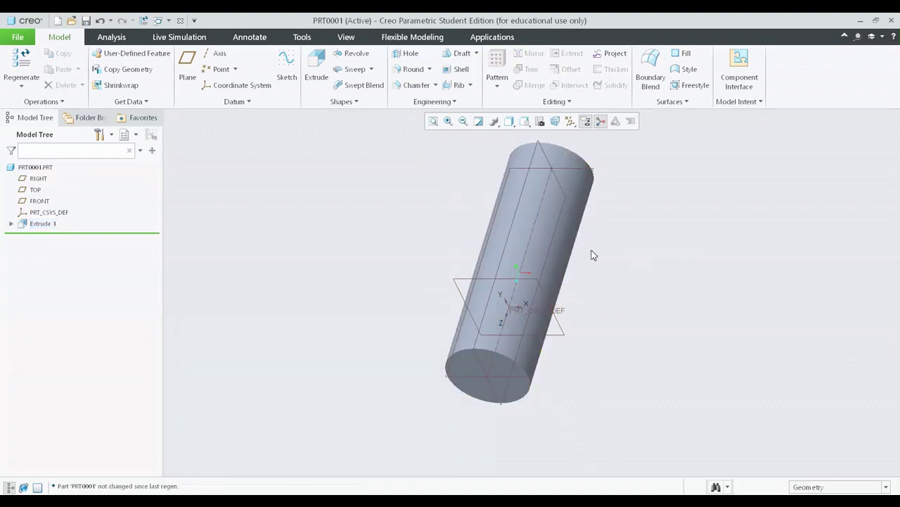
click(558, 224)
double_click(547, 225)
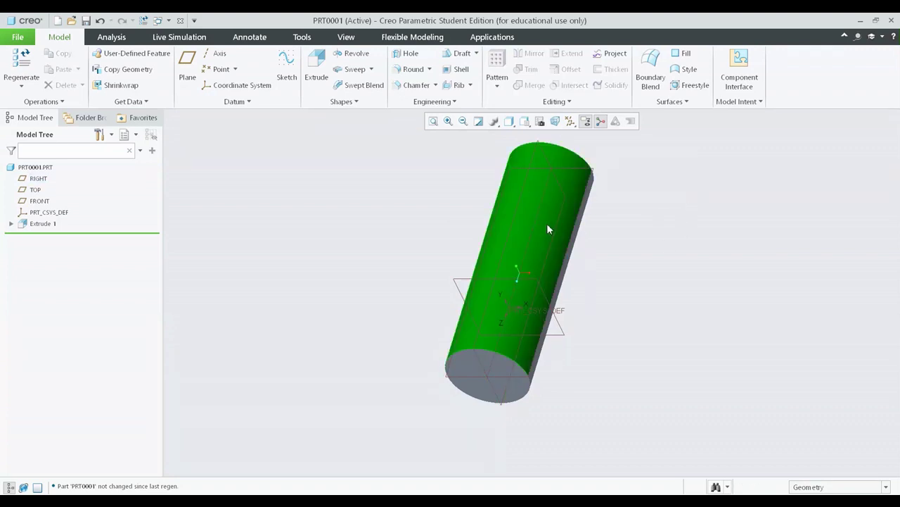
click(652, 218)
double_click(533, 209)
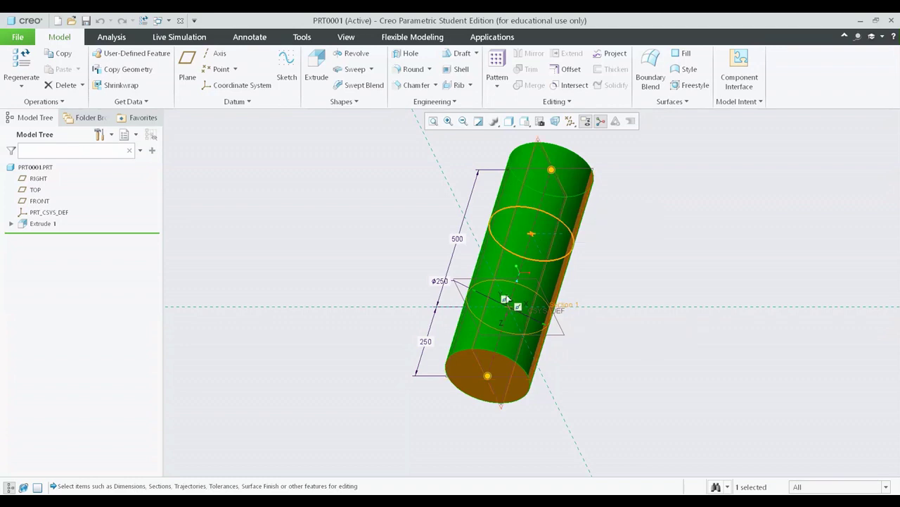
scroll(507, 292, up, 2)
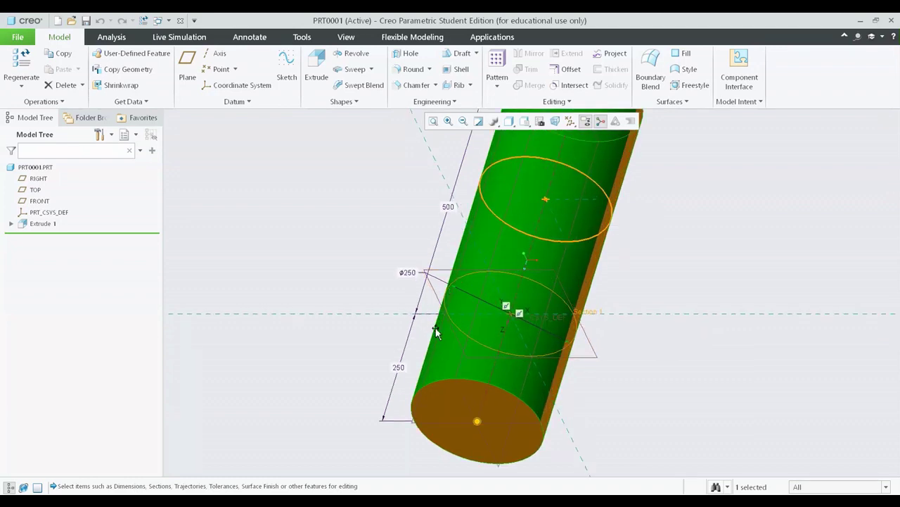
scroll(405, 287, up, 1)
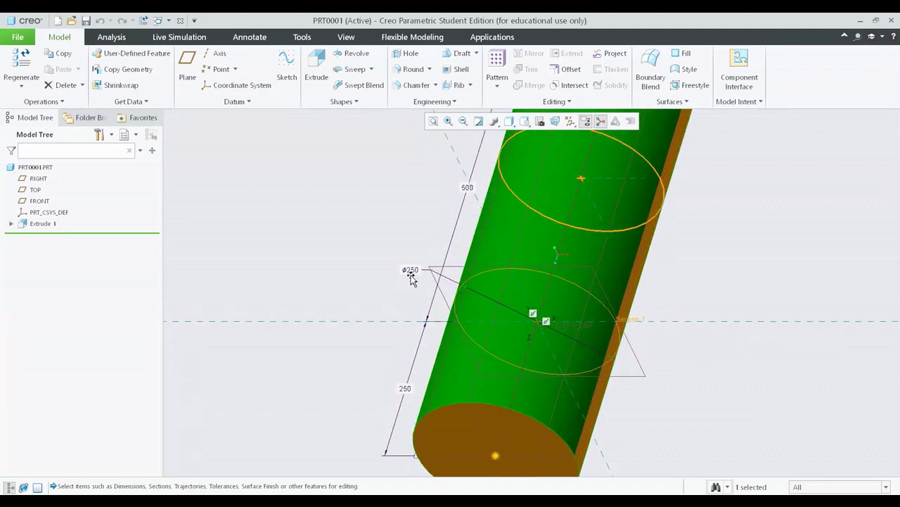
scroll(412, 278, down, 2)
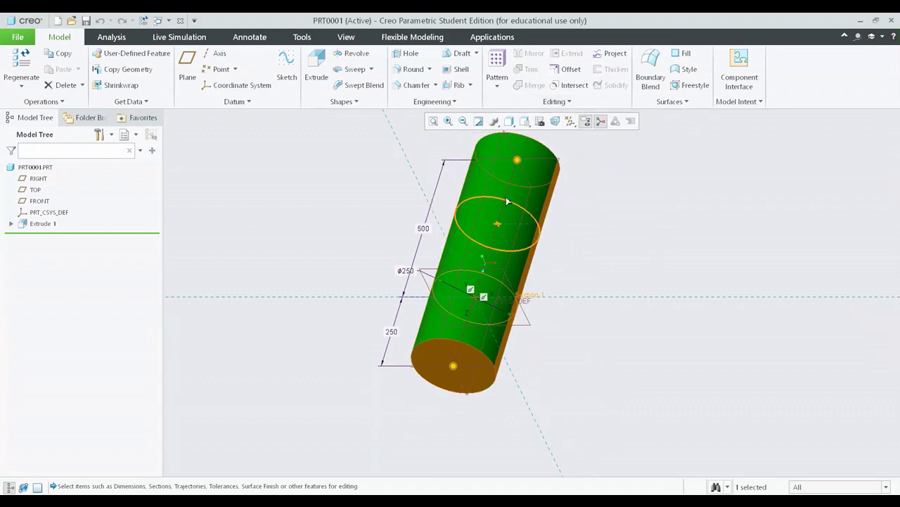
shift+middle_drag(584, 225, 553, 288)
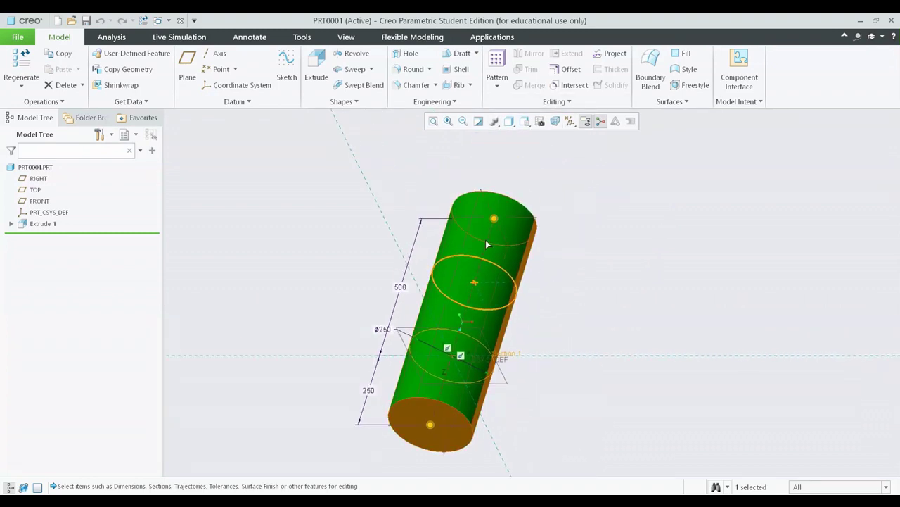
click(616, 262)
double_click(611, 262)
click(611, 261)
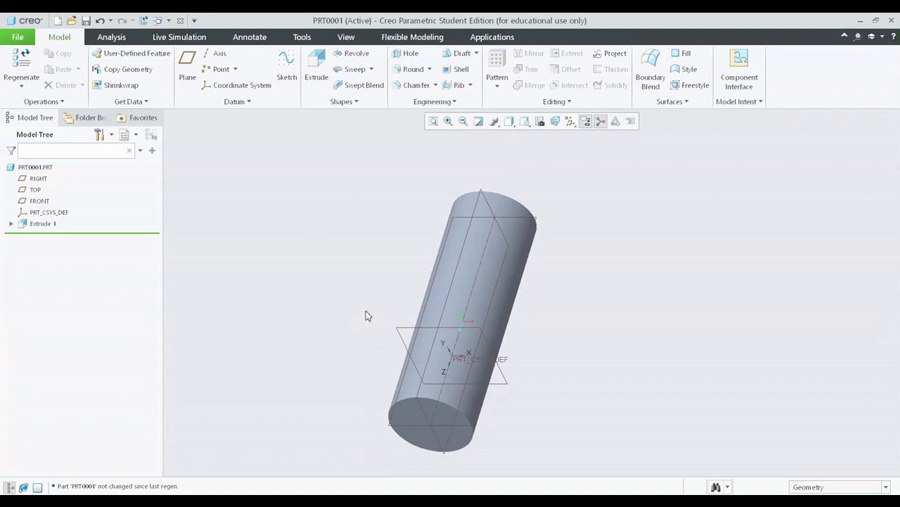
shift+middle_drag(365, 312, 387, 270)
click(42, 224)
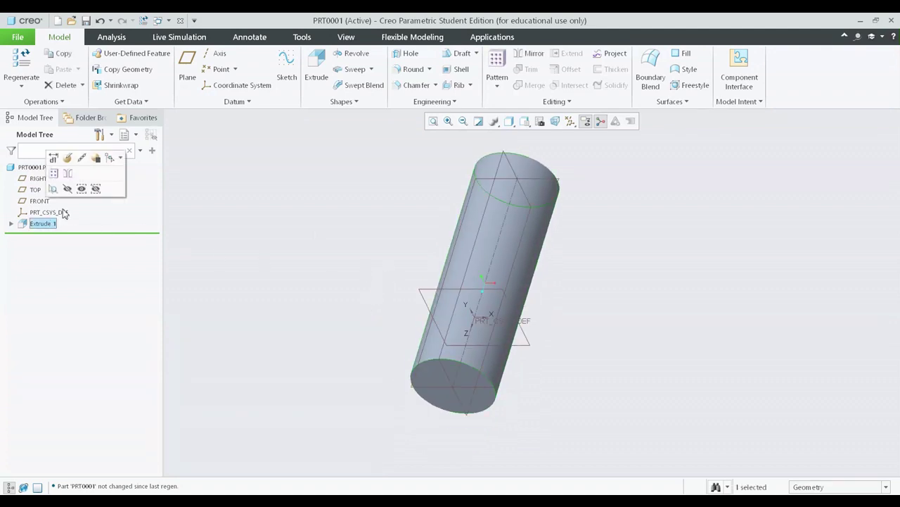
Step: Edit the definition of Extrude 1 to bring back its 500.00 and 250.00 depth preview
mouse_move(110, 157)
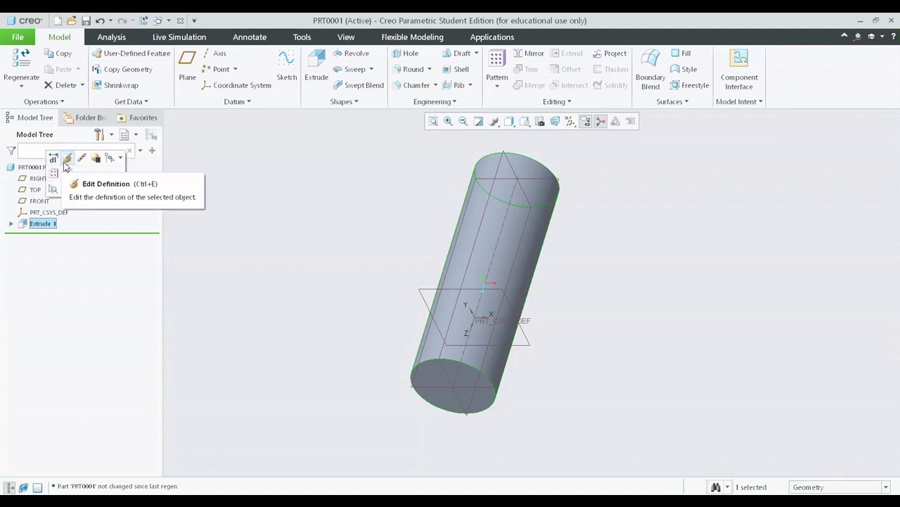
click(65, 163)
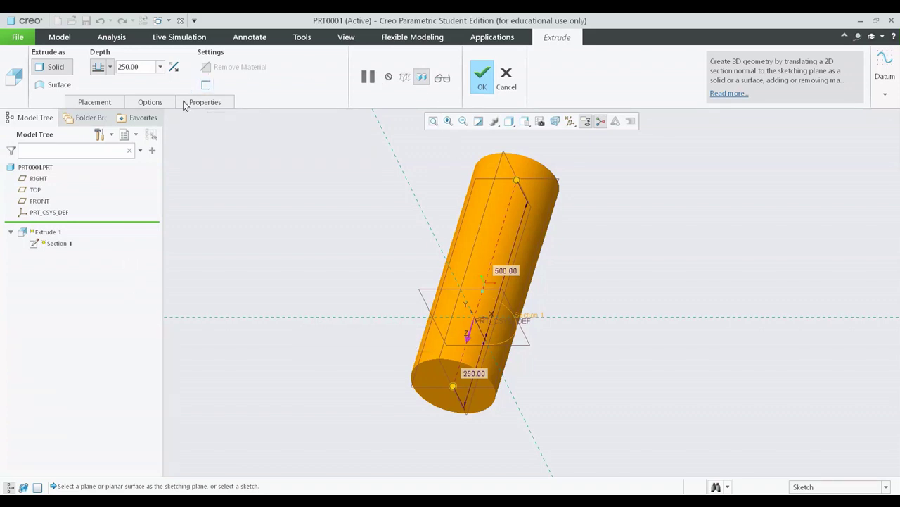
scroll(667, 371, up, 2)
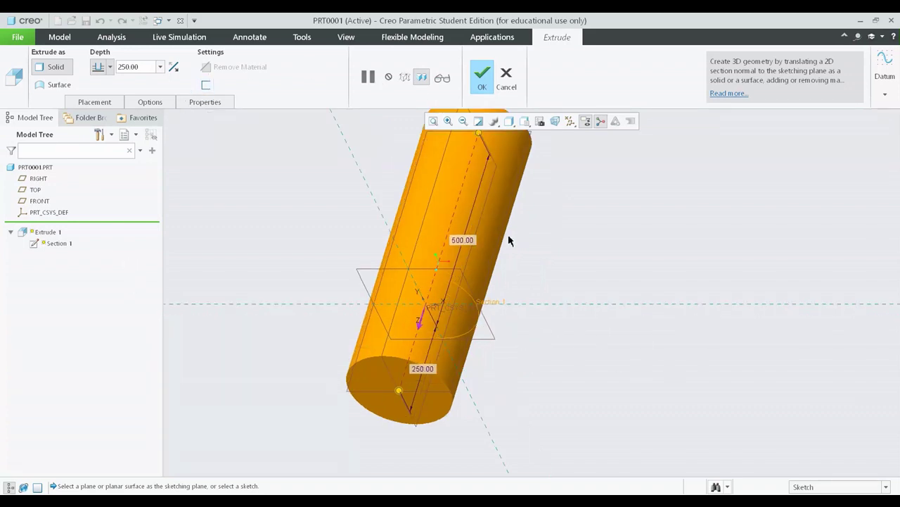
shift+middle_drag(510, 242, 576, 231)
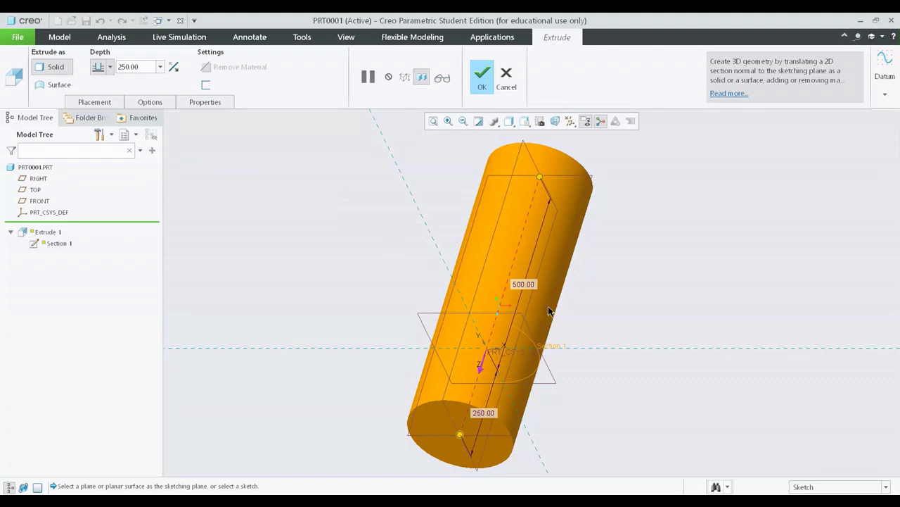
Step: Set Extrude 1's blind depths to 300 on Side 1 and 150 on Side 2
click(149, 103)
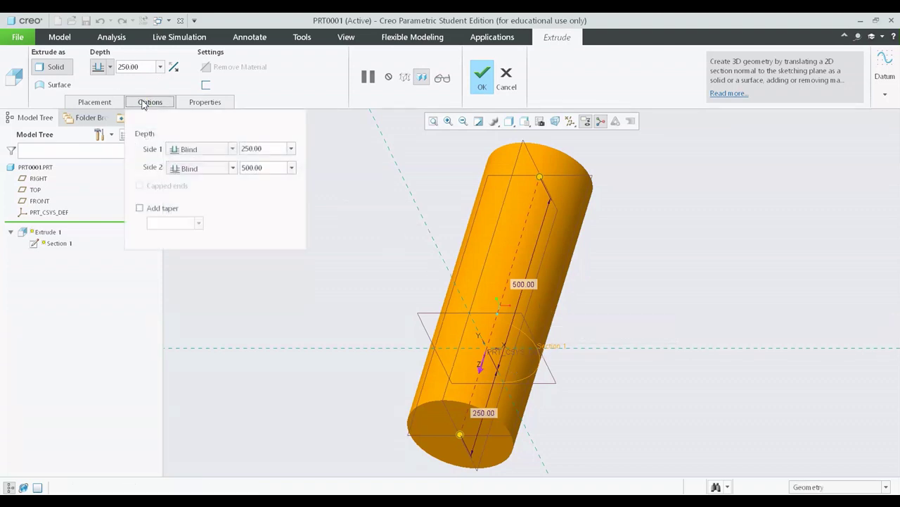
click(276, 149)
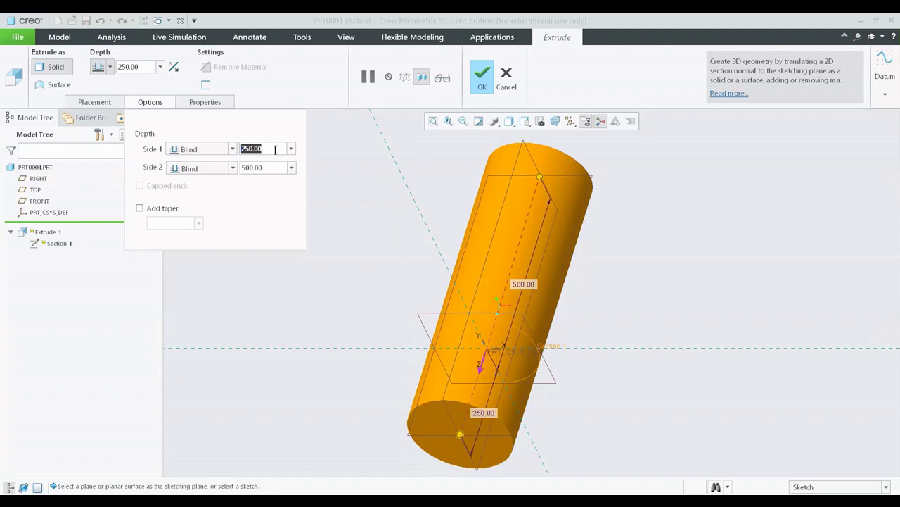
text(300)
key(Return)
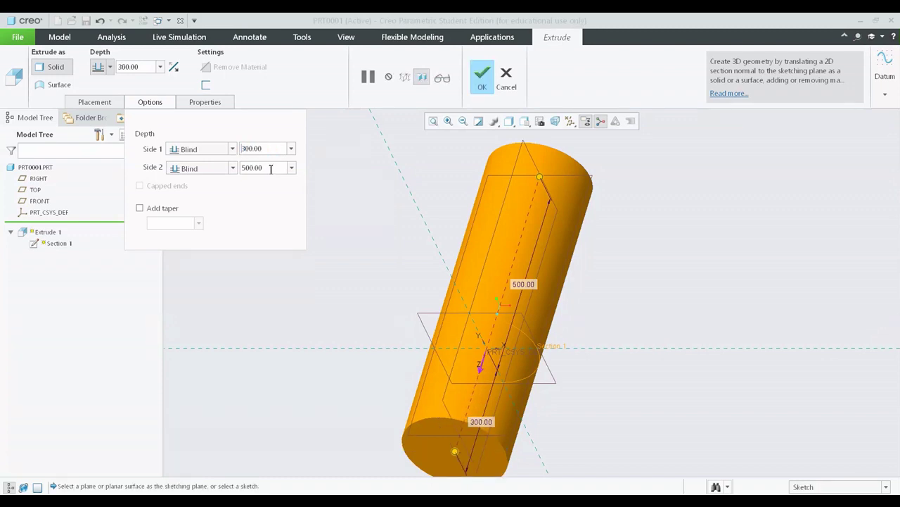
click(271, 169)
text(150)
key(Return)
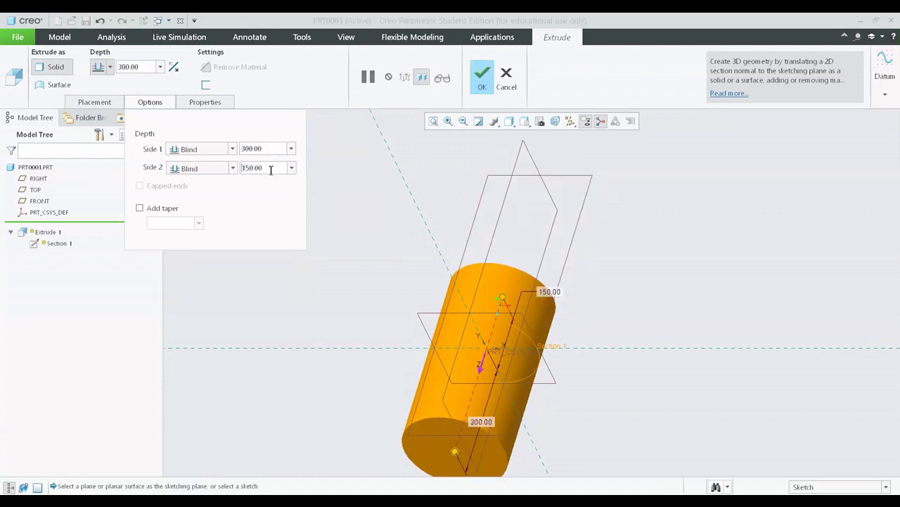
shift+middle_drag(395, 208, 396, 162)
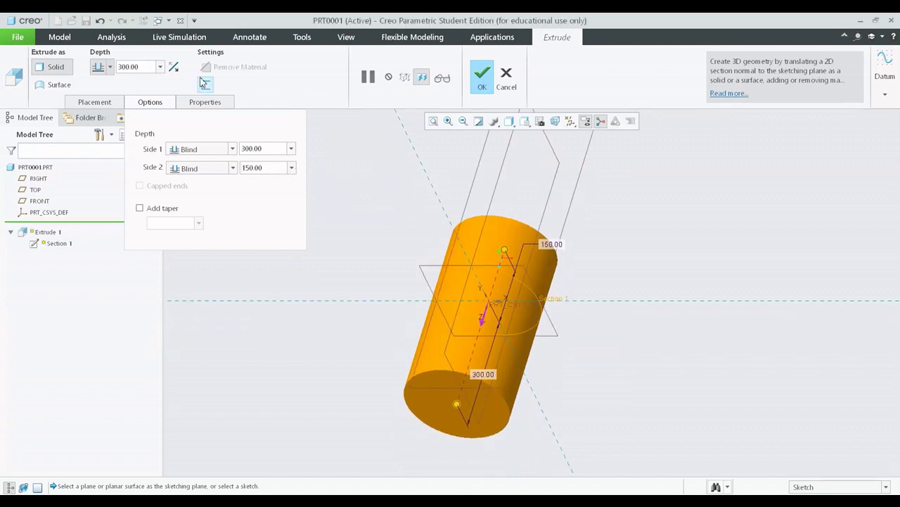
click(155, 106)
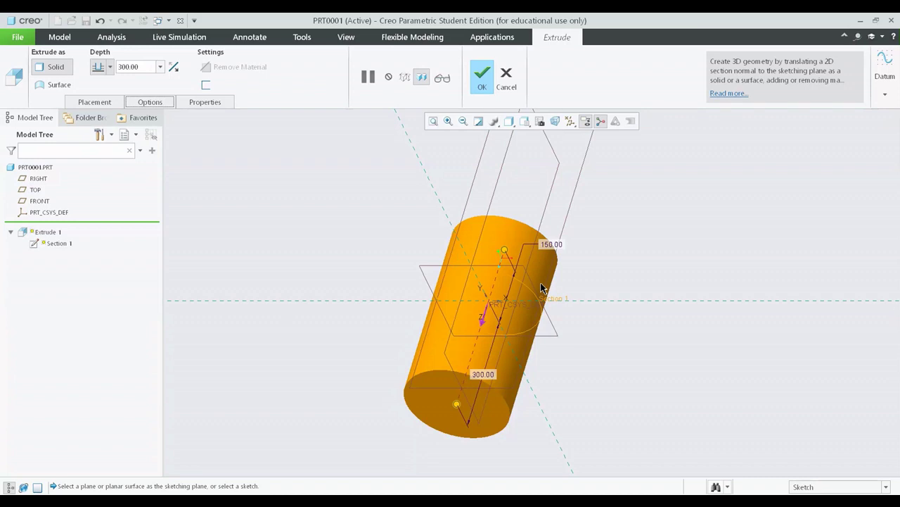
scroll(542, 287, up, 2)
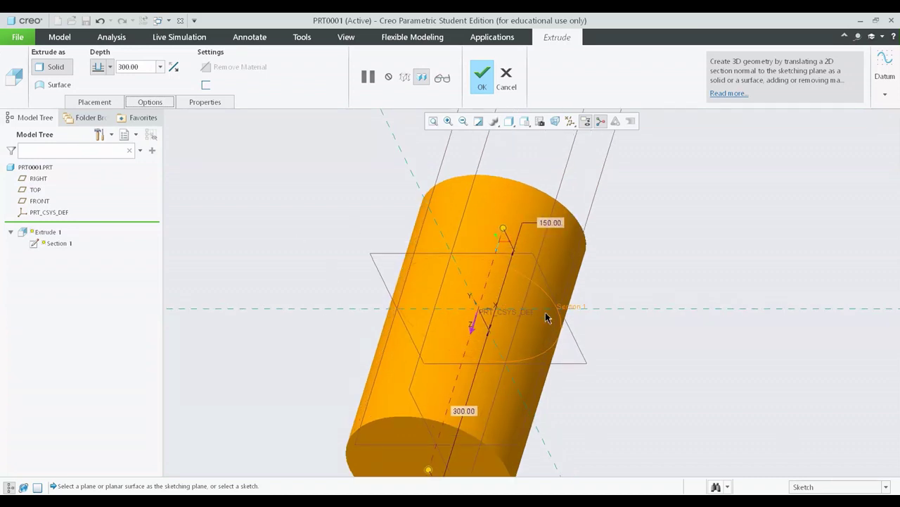
scroll(545, 313, up, 3)
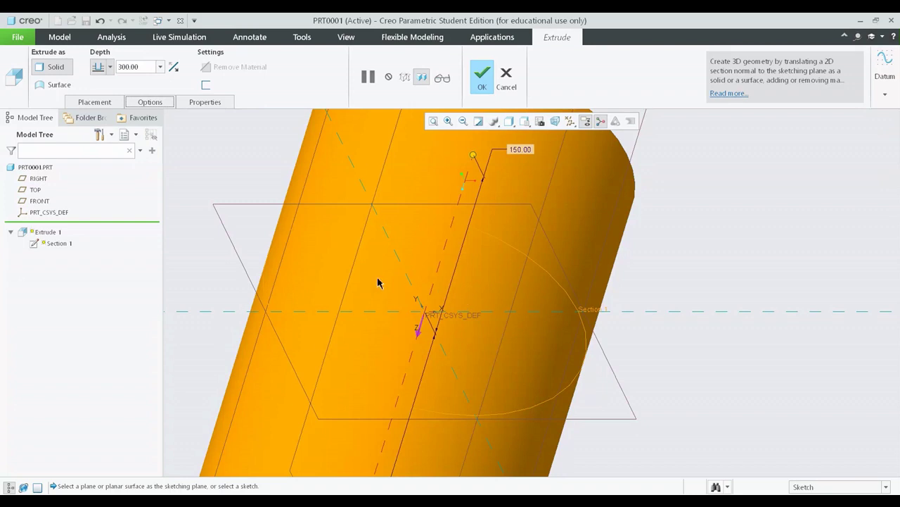
scroll(378, 282, down, 4)
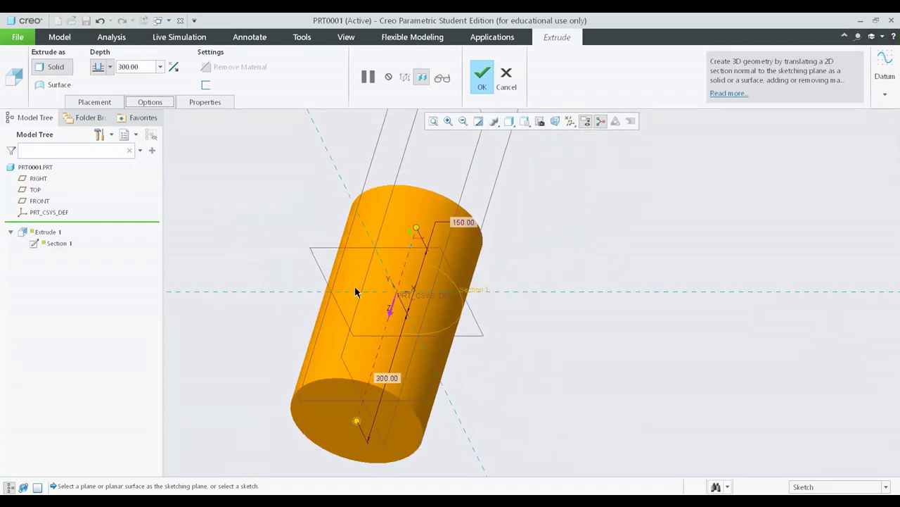
shift+middle_drag(356, 292, 452, 264)
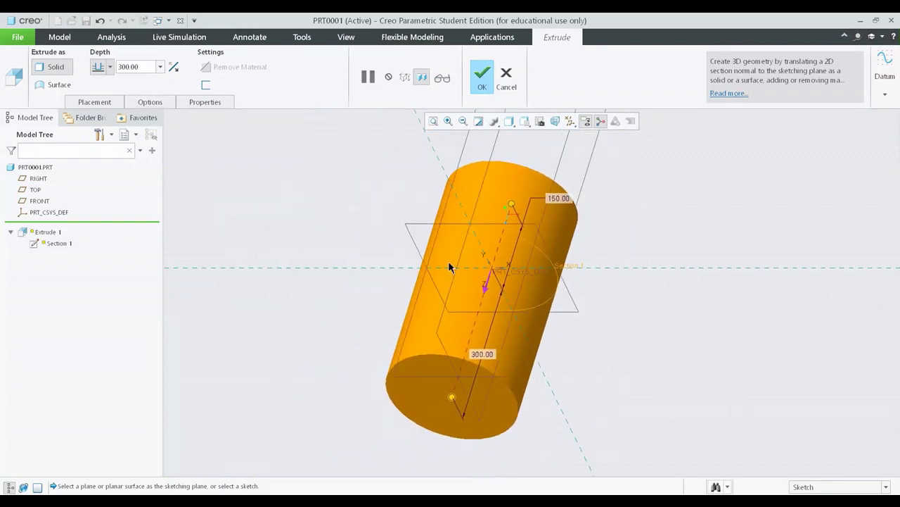
Step: Open Internal Section 1 from the Placement settings for sketch editing
click(109, 104)
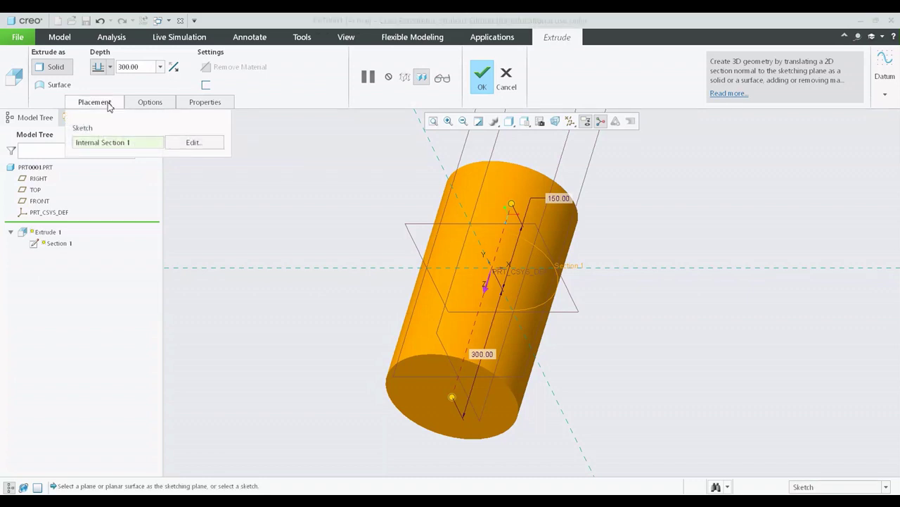
click(91, 105)
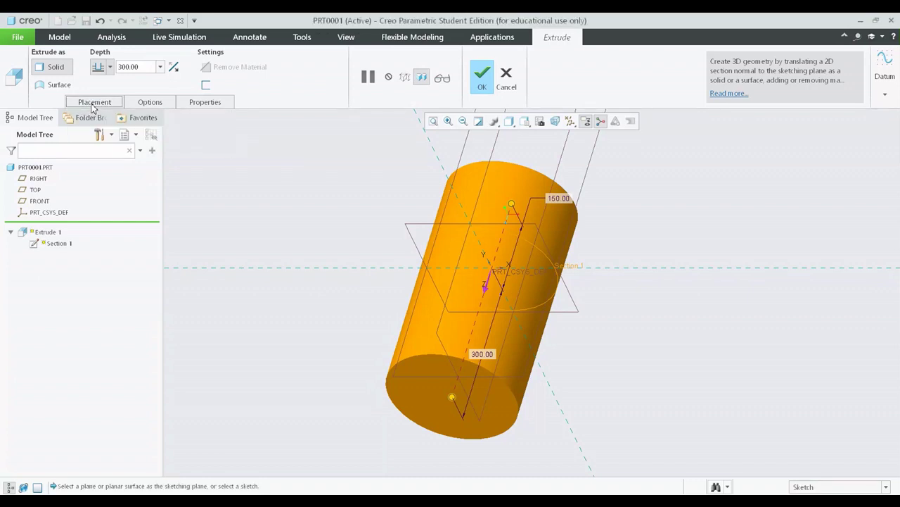
click(91, 106)
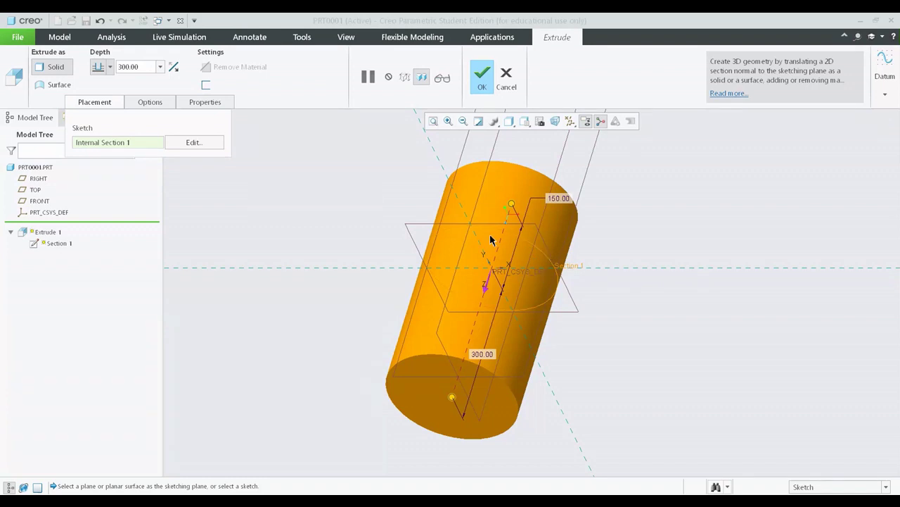
scroll(533, 246, up, 4)
scroll(598, 298, down, 3)
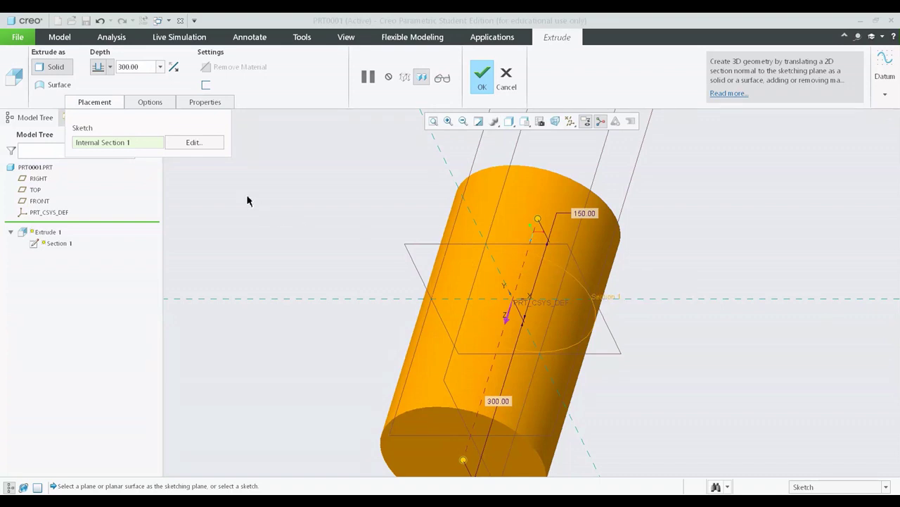
click(202, 145)
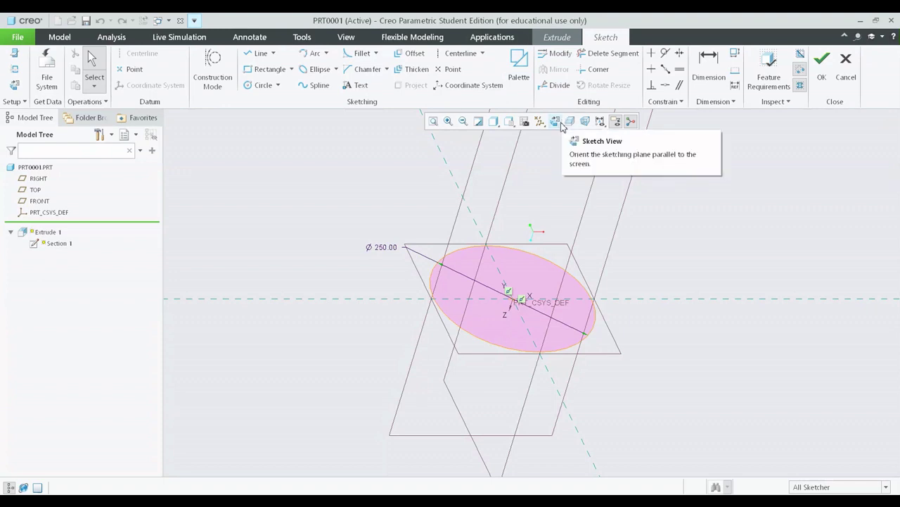
Step: Change the section circle's diameter from 250 to 400 and accept the sketch
click(560, 123)
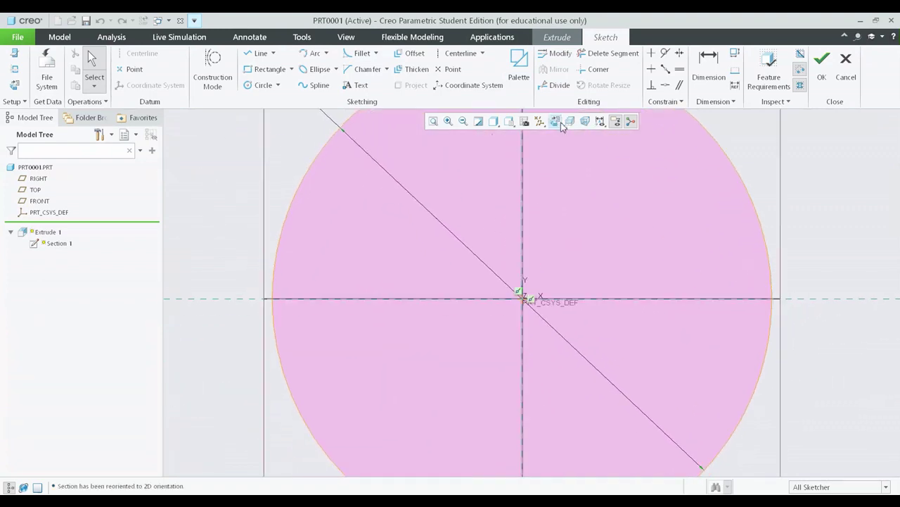
click(434, 121)
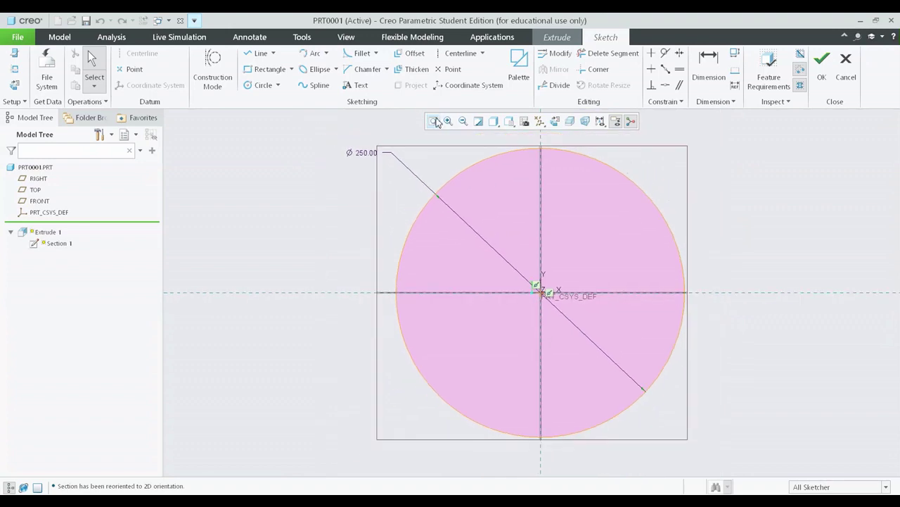
double_click(374, 154)
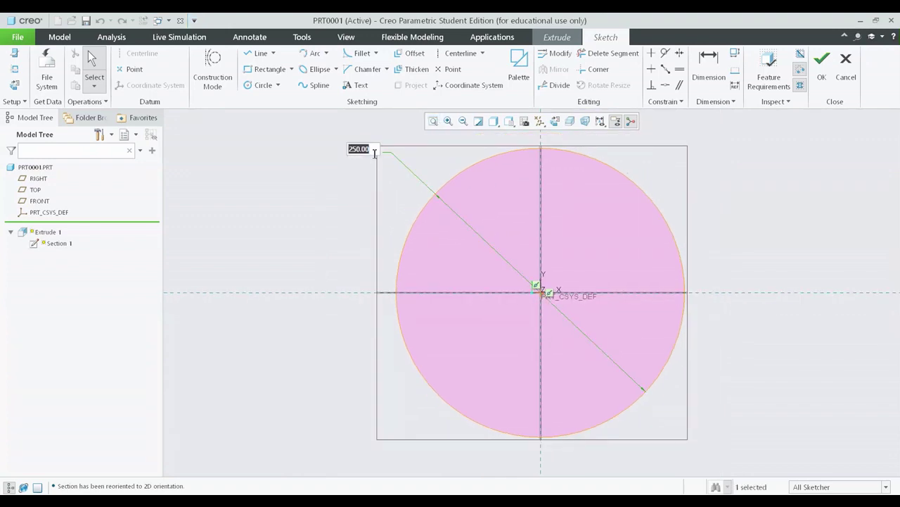
text(400)
key(Return)
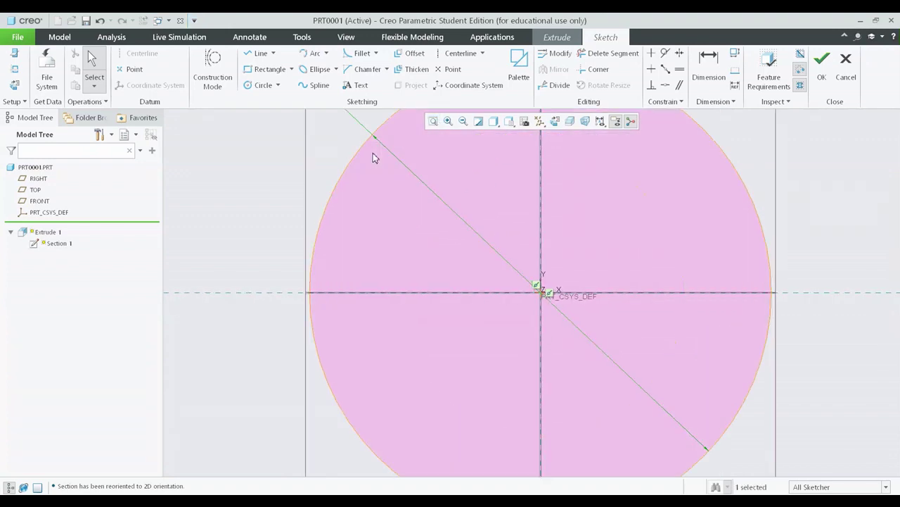
click(432, 122)
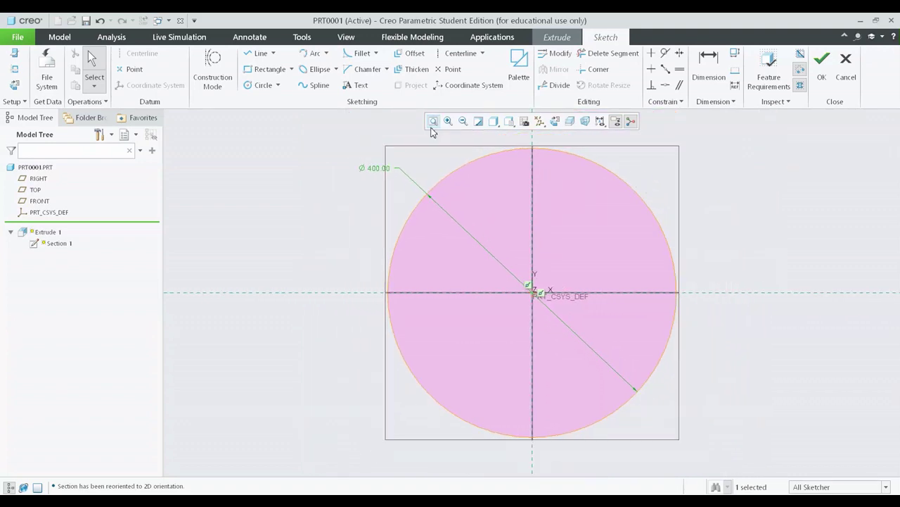
click(822, 74)
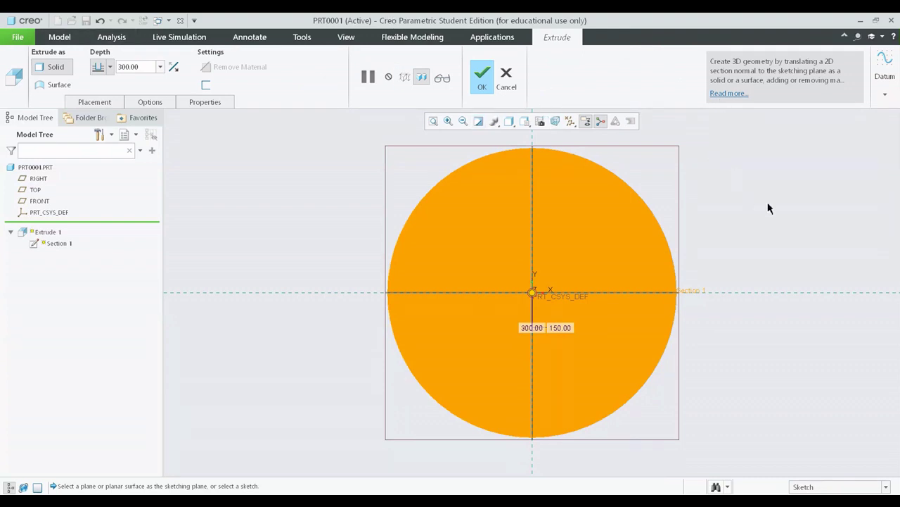
Step: Inspect the Ø400 cylinder preview in 3-D, then reopen Internal Section 1
middle_drag(808, 211, 762, 229)
scroll(472, 323, up, 3)
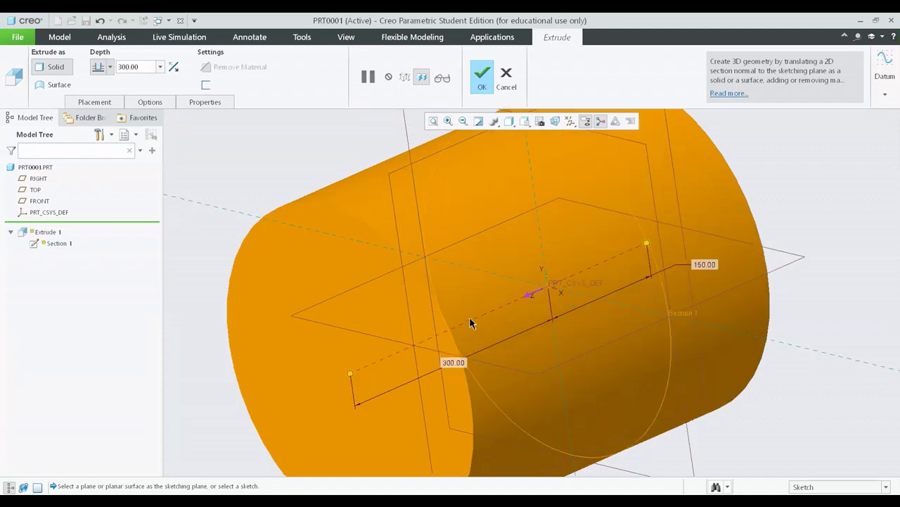
scroll(471, 323, down, 1)
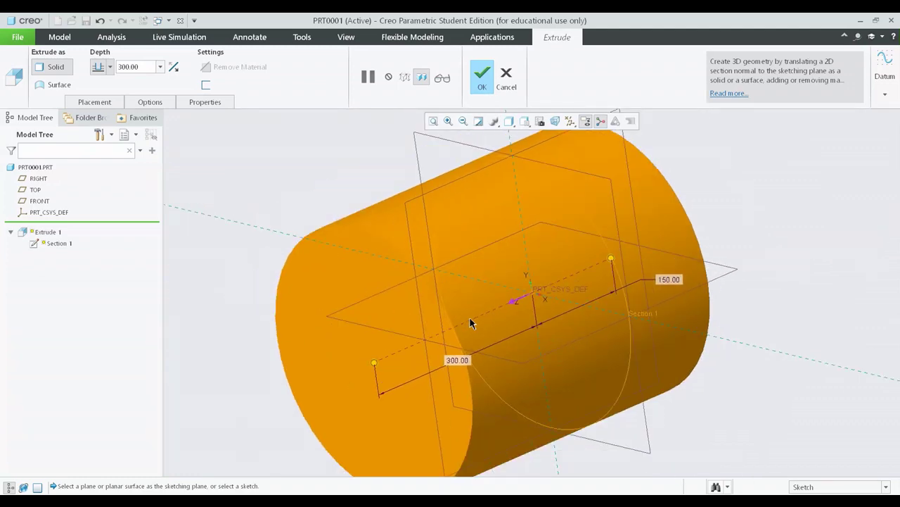
scroll(471, 323, down, 1)
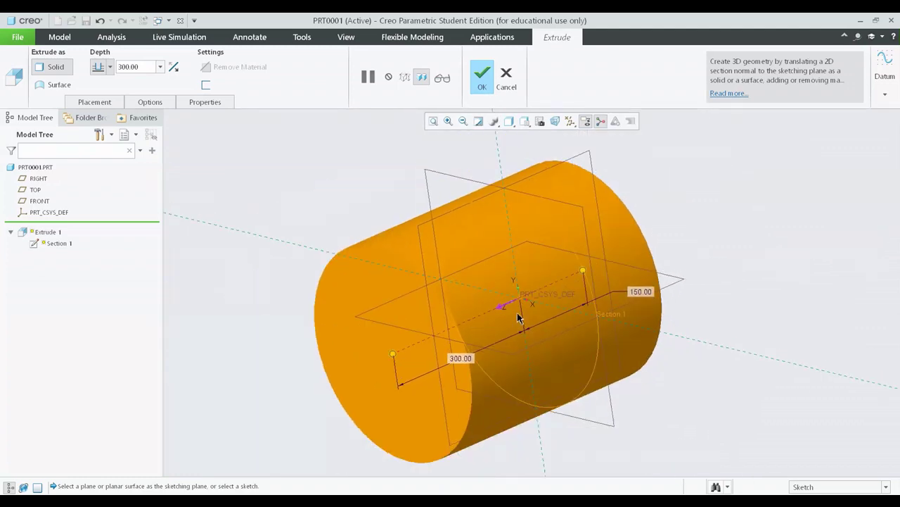
click(106, 101)
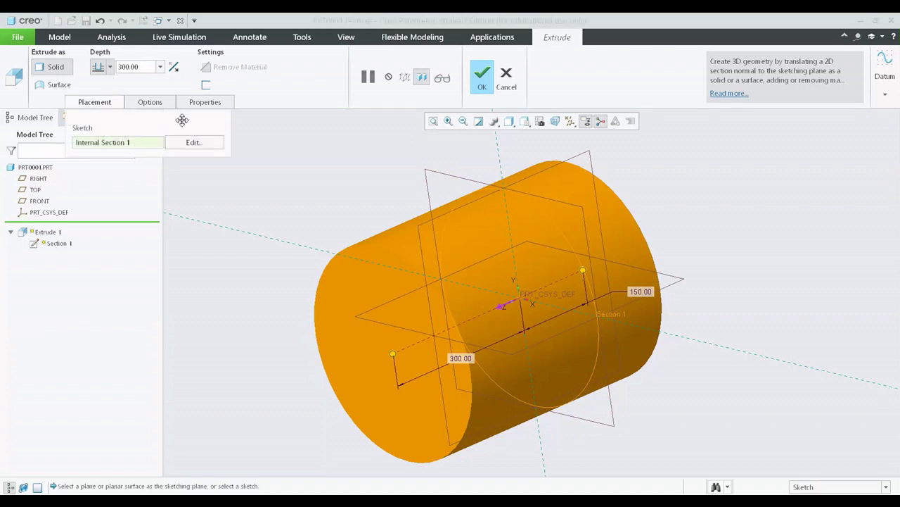
click(197, 139)
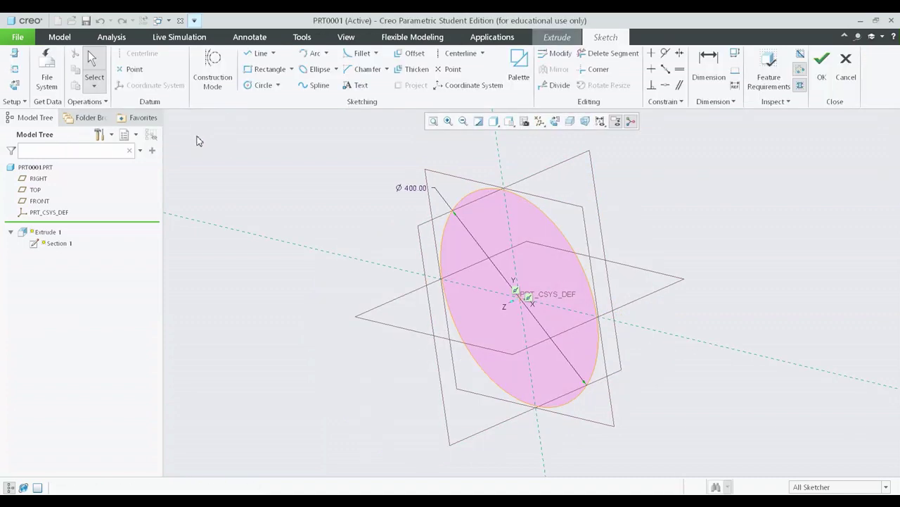
Step: Resize the section circle to Ø100 and accept the sketch
click(555, 121)
double_click(395, 199)
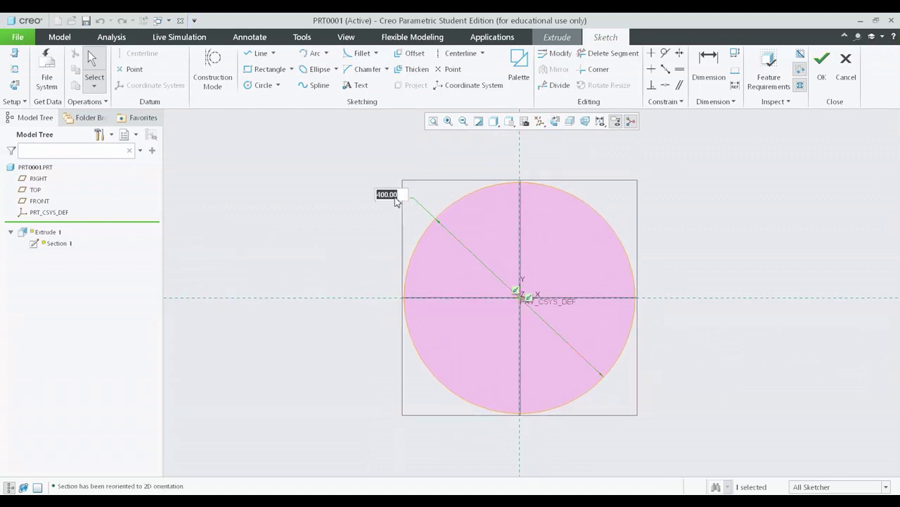
text(100)
key(Return)
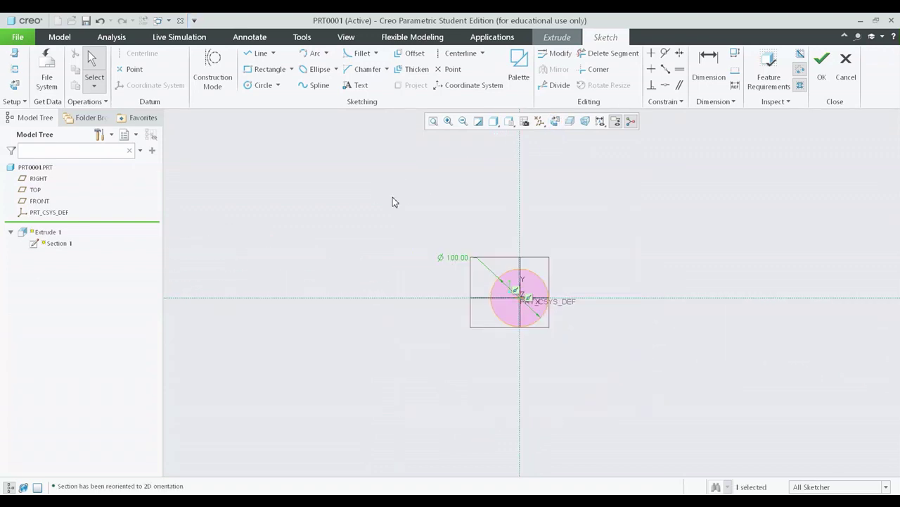
click(433, 121)
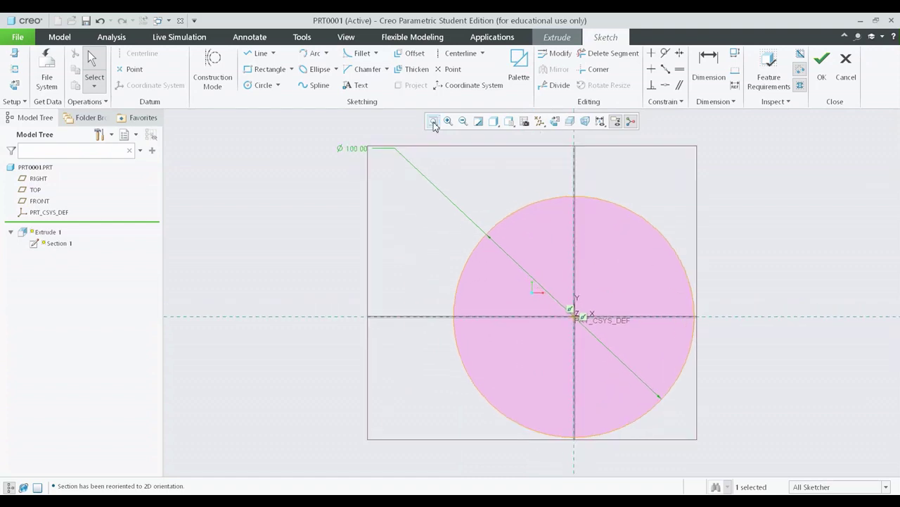
drag(372, 151, 400, 203)
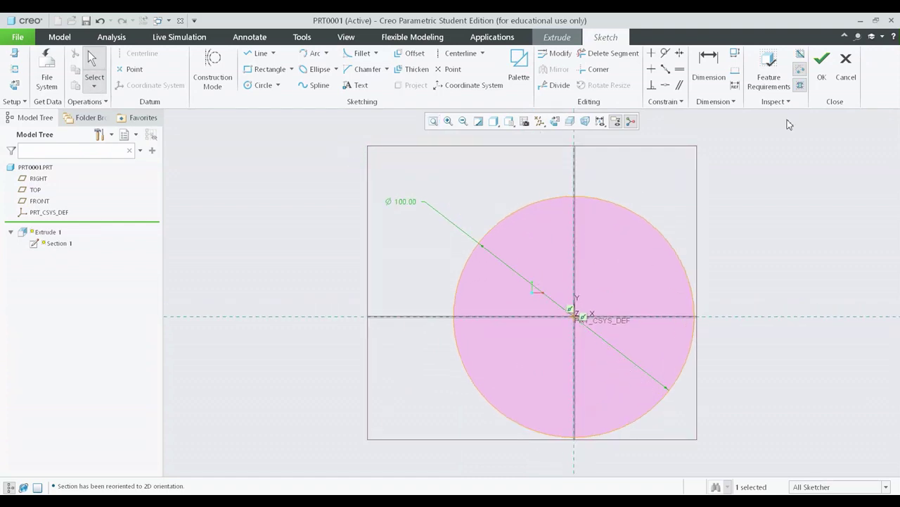
click(822, 70)
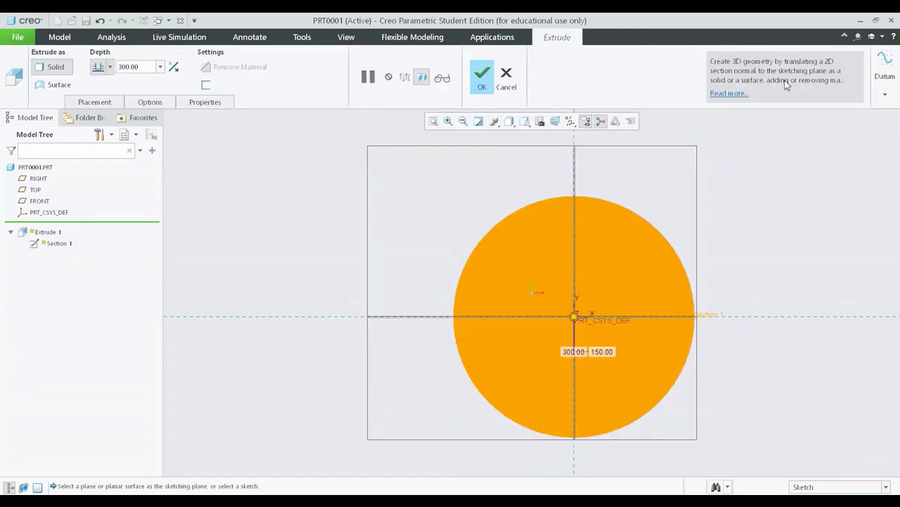
Step: Check the slender 300/150 cylinder preview and complete the extrusion
scroll(756, 226, down, 5)
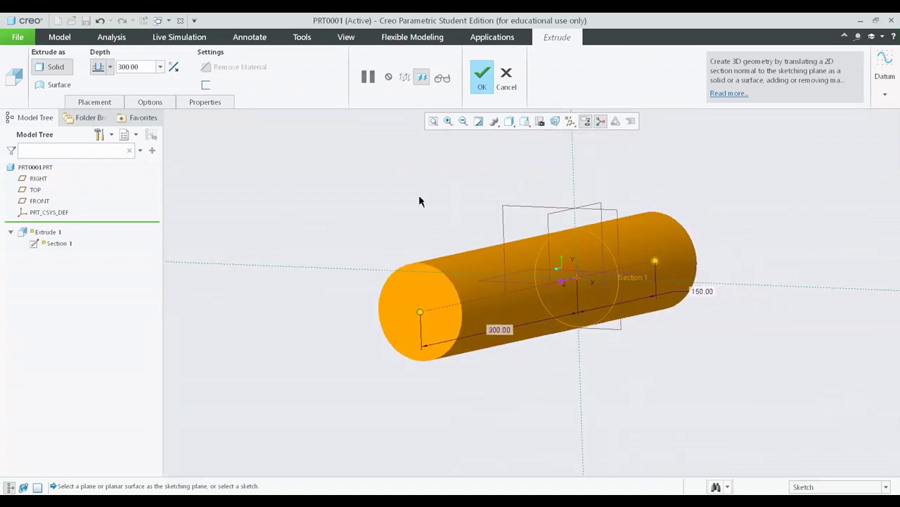
middle_drag(565, 223, 597, 254)
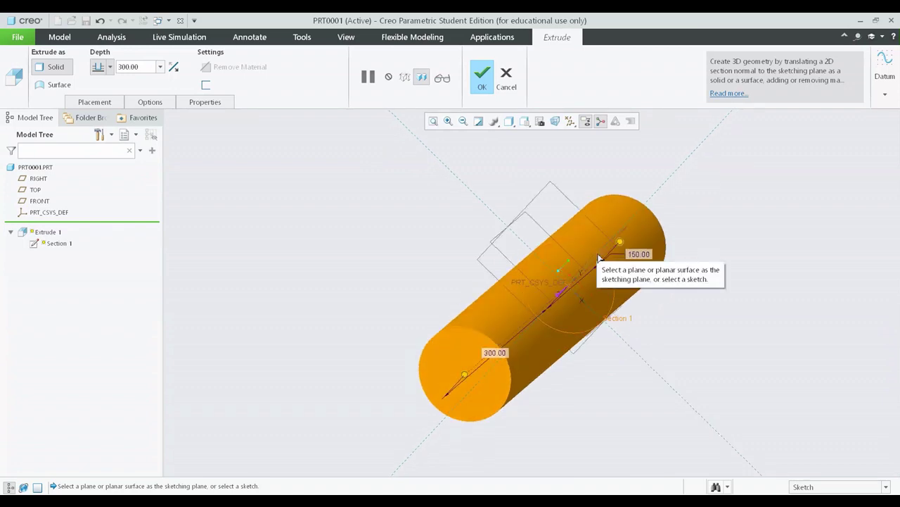
middle_drag(597, 257, 555, 245)
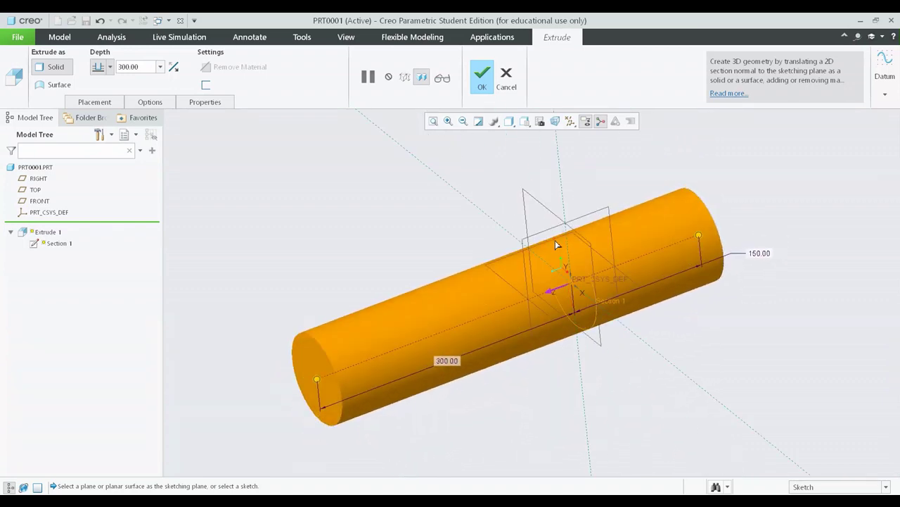
click(482, 74)
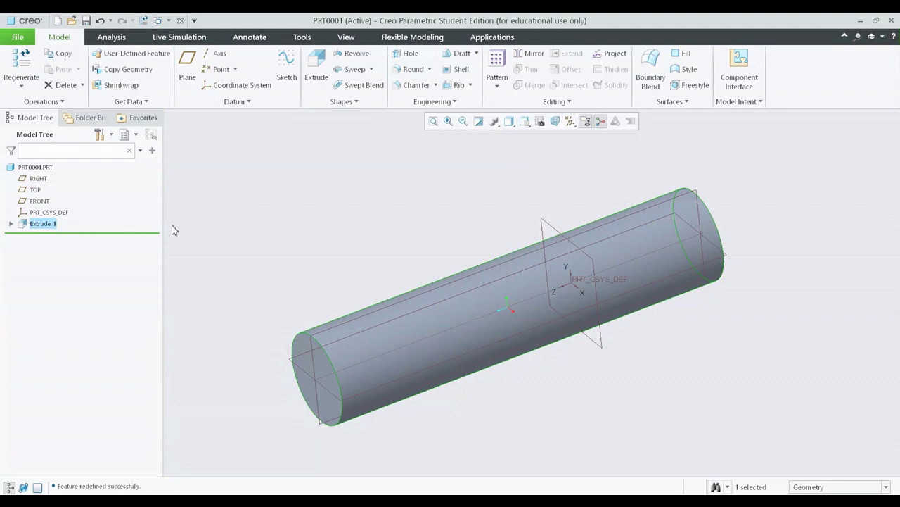
click(365, 223)
shift+middle_drag(406, 305, 478, 278)
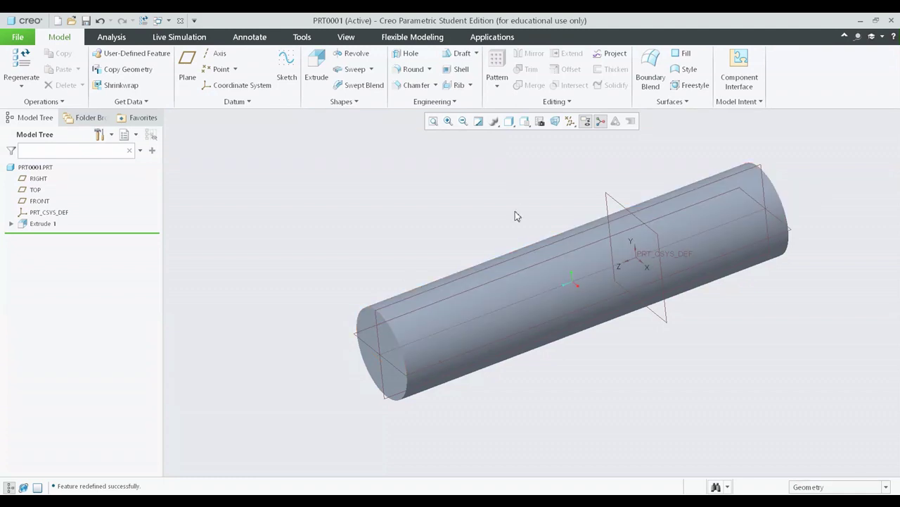
shift+middle_drag(521, 246, 565, 288)
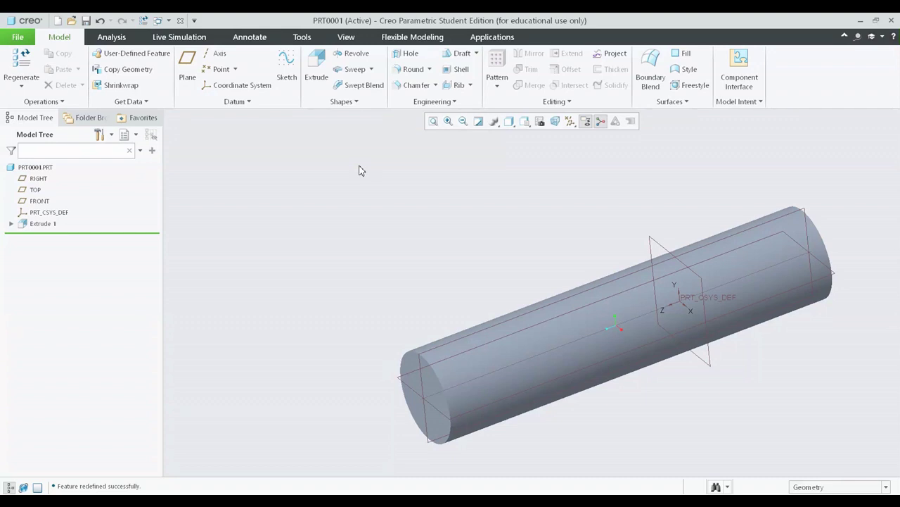
key(F6)
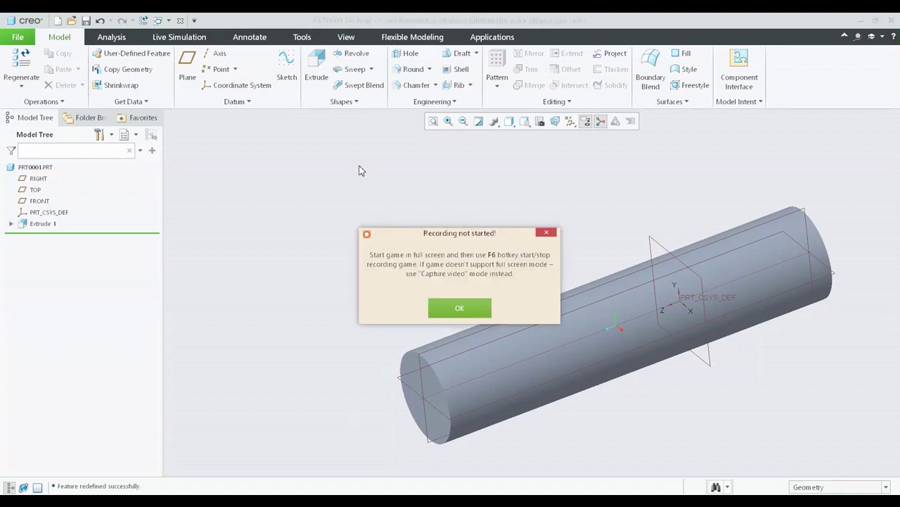
key(Return)
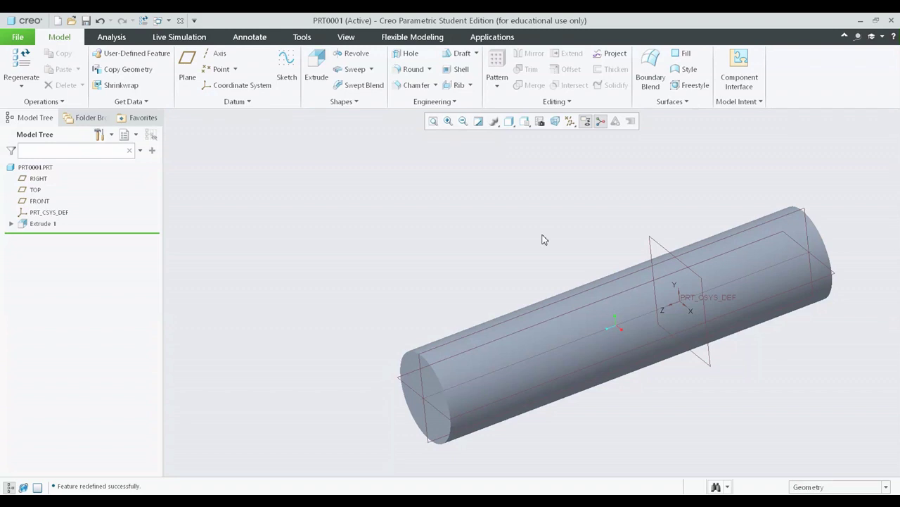
Step: Orbit and zoom around the regenerated Ø100 cylinder to inspect its end face and sides
middle_drag(556, 327, 698, 345)
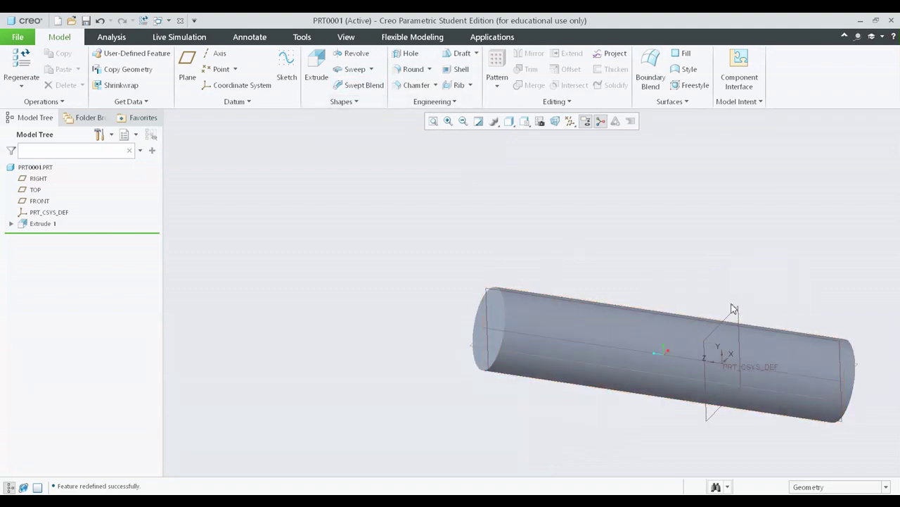
middle_drag(732, 303, 544, 190)
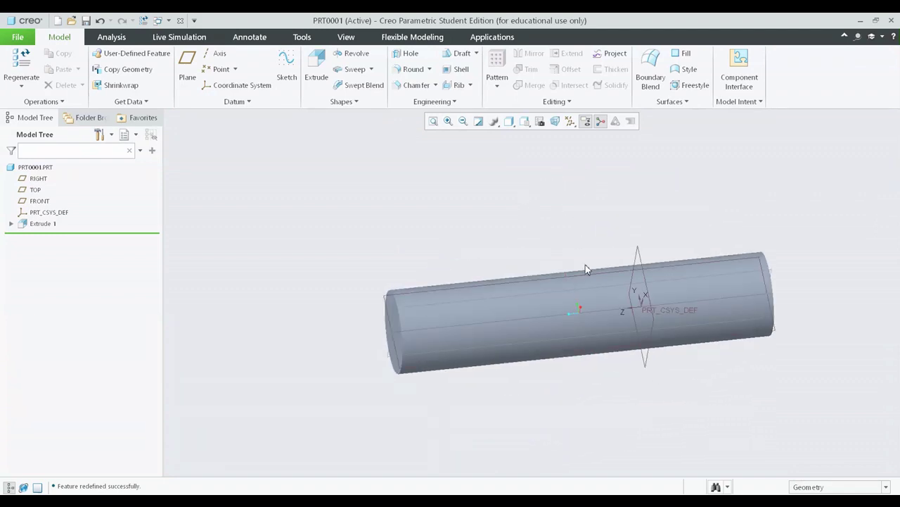
middle_drag(585, 268, 585, 265)
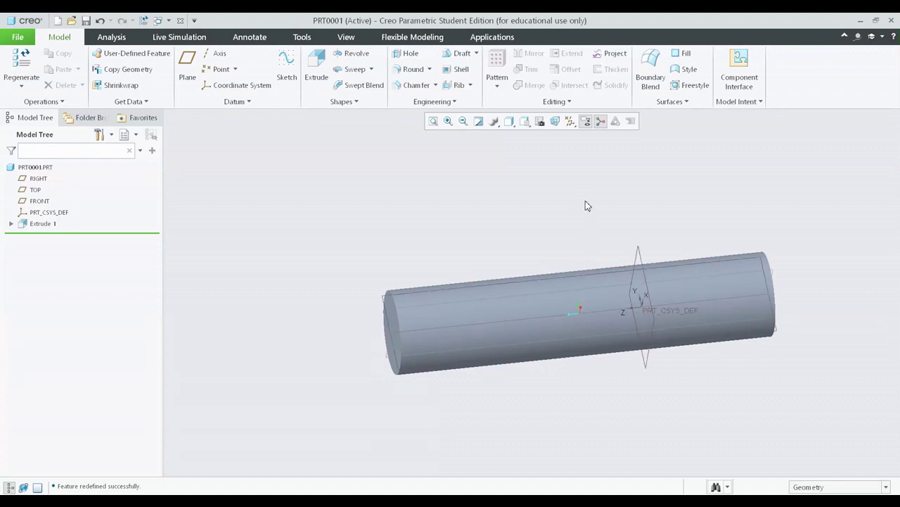
mouse_move(585, 207)
ctrl+middle_down()
mouse_move(588, 305)
mouse_move(589, 219)
mouse_move(609, 307)
mouse_move(604, 115)
mouse_move(617, 292)
mouse_move(621, 176)
mouse_move(620, 205)
ctrl+middle_up()
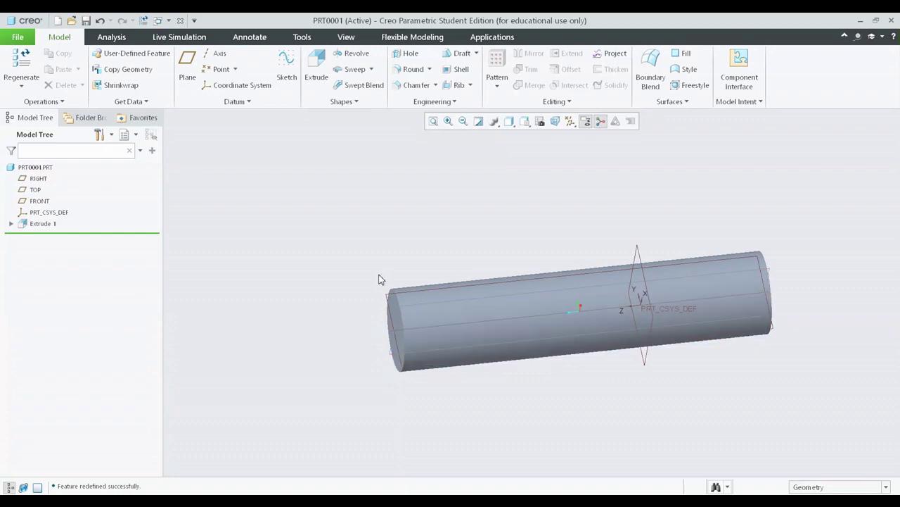
middle_drag(380, 277, 432, 279)
scroll(581, 349, down, 5)
scroll(470, 296, down, 2)
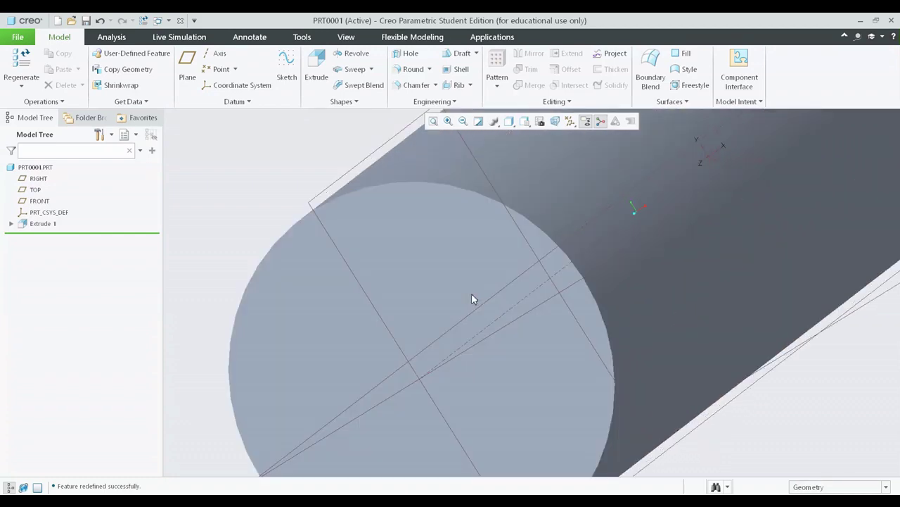
scroll(471, 295, up, 1)
scroll(470, 294, down, 4)
scroll(470, 294, up, 6)
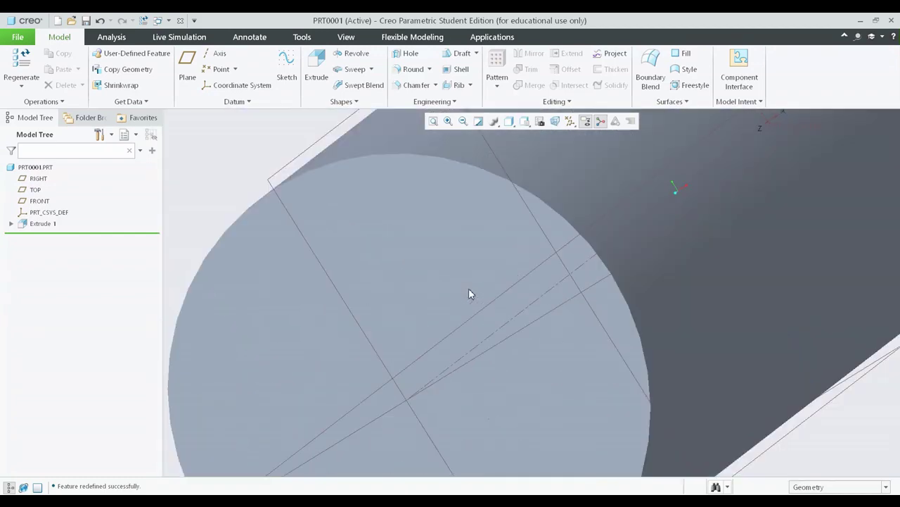
middle_drag(470, 287, 452, 274)
scroll(649, 232, down, 4)
scroll(603, 192, up, 4)
scroll(602, 187, down, 4)
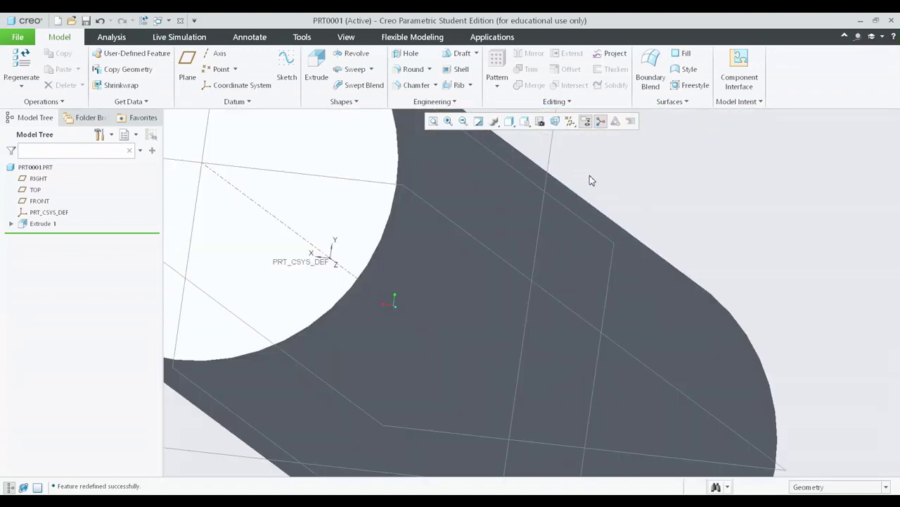
scroll(590, 175, up, 5)
middle_drag(570, 186, 516, 211)
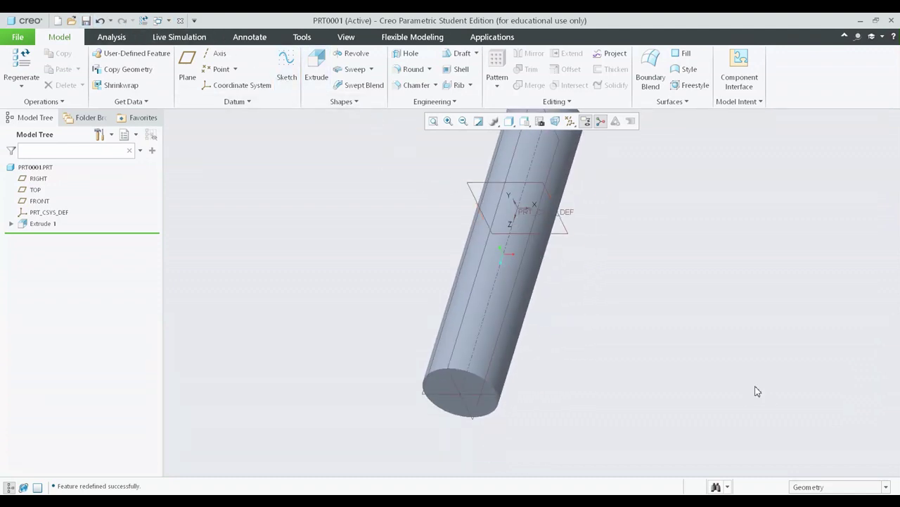
middle_drag(735, 276, 557, 422)
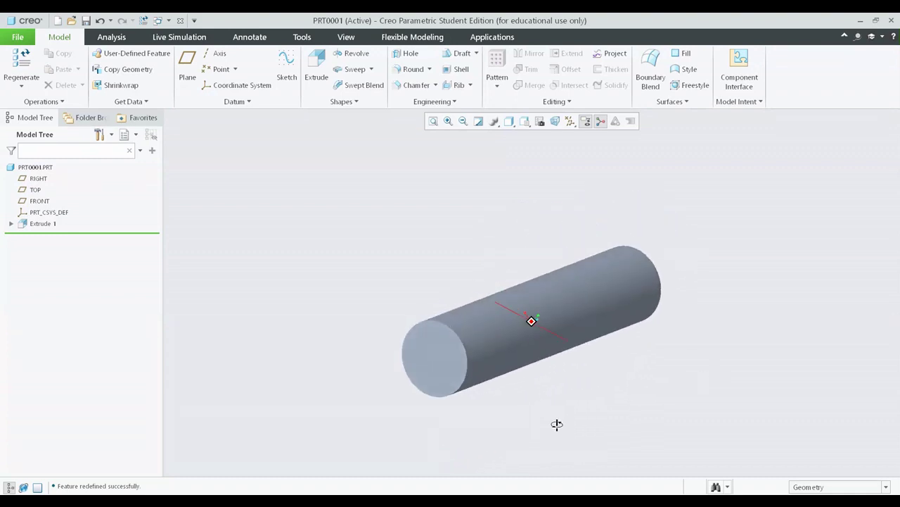
Step: Switch the display style to Shading With Edges and reorient the cylinder
click(524, 121)
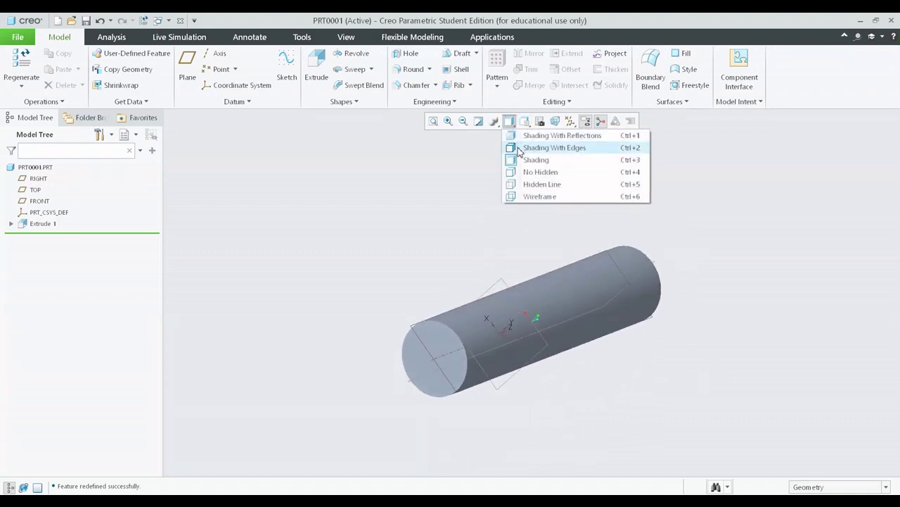
click(538, 147)
mouse_move(556, 202)
middle_down()
mouse_move(605, 310)
mouse_move(422, 310)
mouse_move(565, 316)
mouse_move(529, 318)
middle_up()
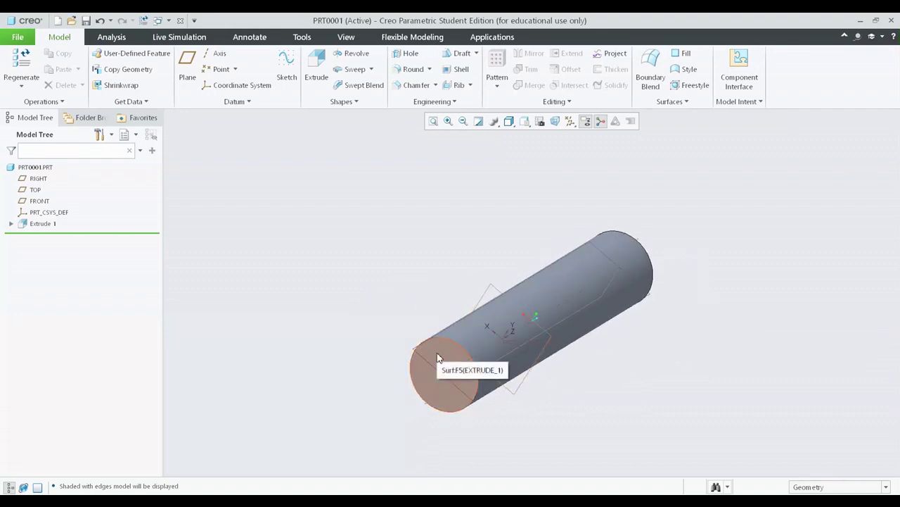
mouse_move(667, 233)
middle_down()
mouse_move(738, 256)
mouse_move(504, 335)
mouse_move(472, 356)
middle_up()
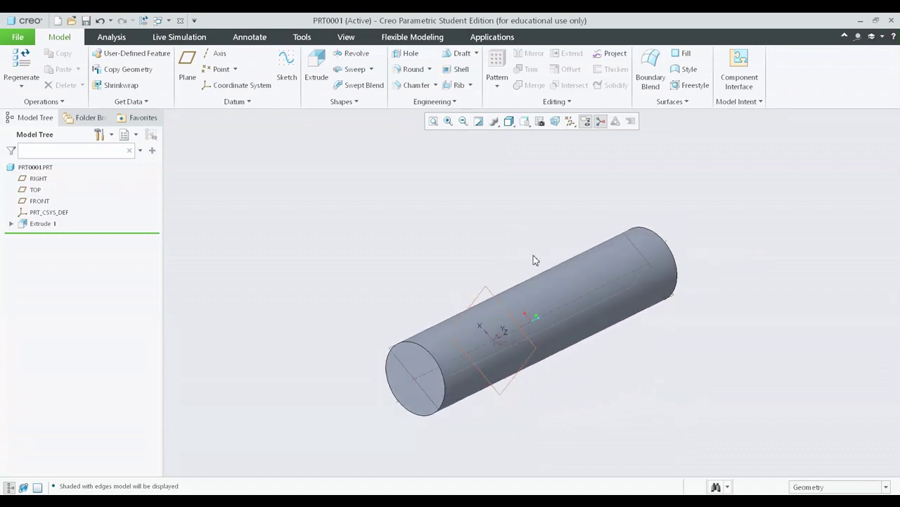
shift+middle_drag(541, 295, 568, 254)
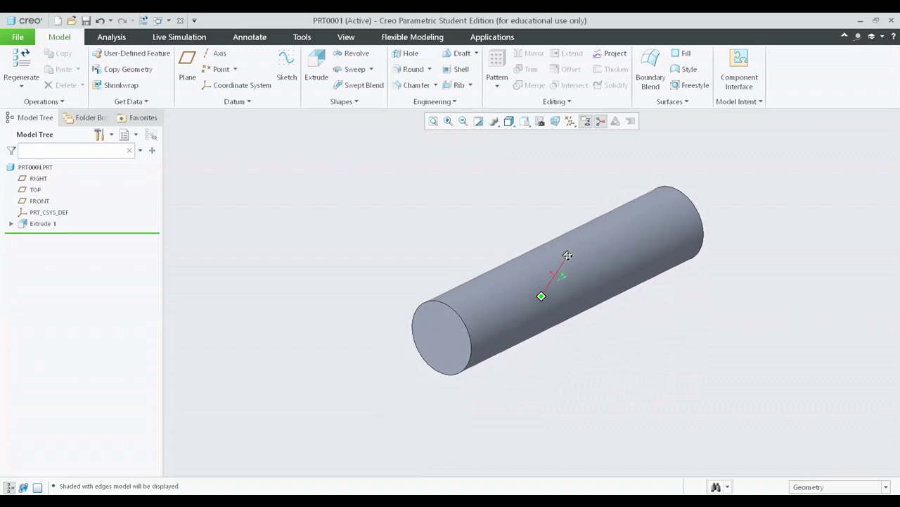
Step: Turn the cylinder upright, zoom in, and select its flat end face
click(568, 255)
middle_drag(353, 225, 353, 224)
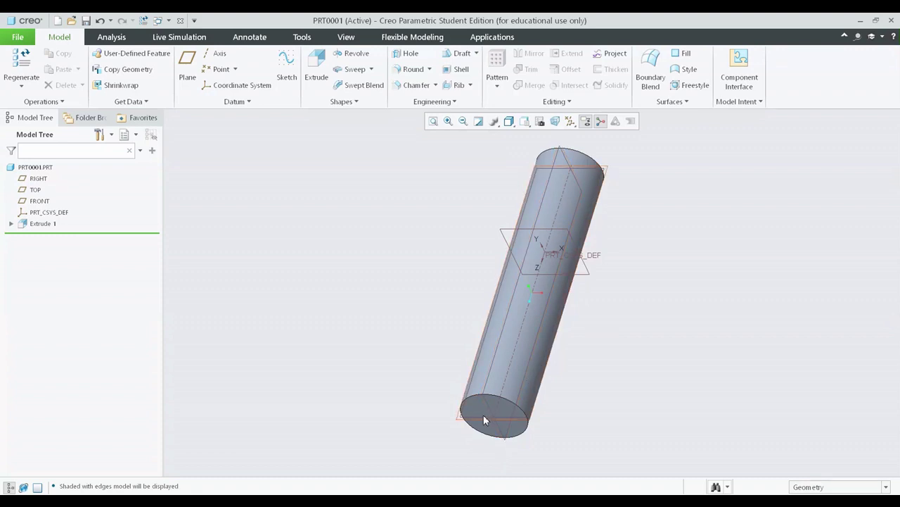
scroll(485, 419, down, 5)
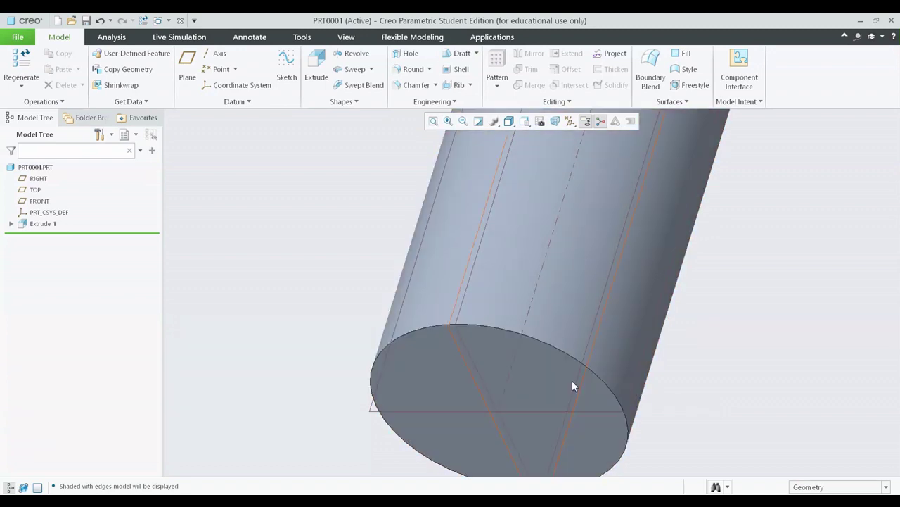
click(572, 380)
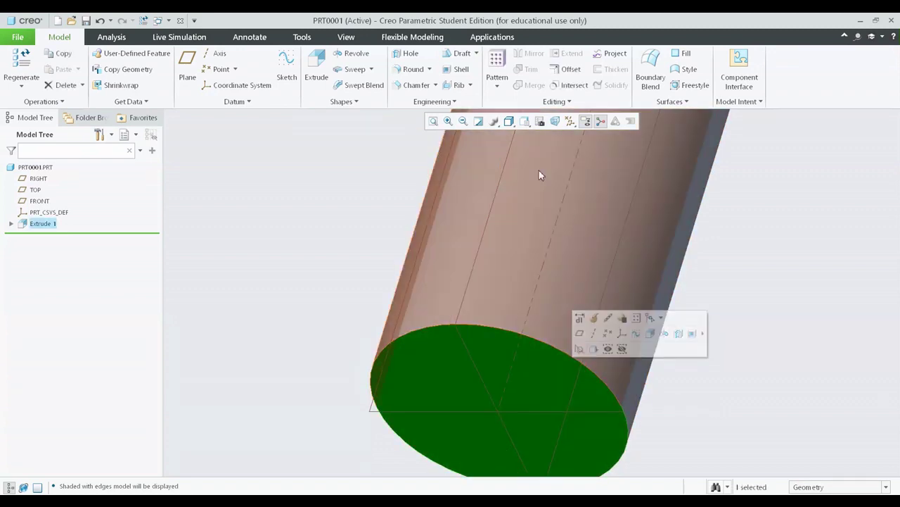
Step: Start Extrude 2 sketched on the cylinder's end face, oriented flat to the screen
click(318, 73)
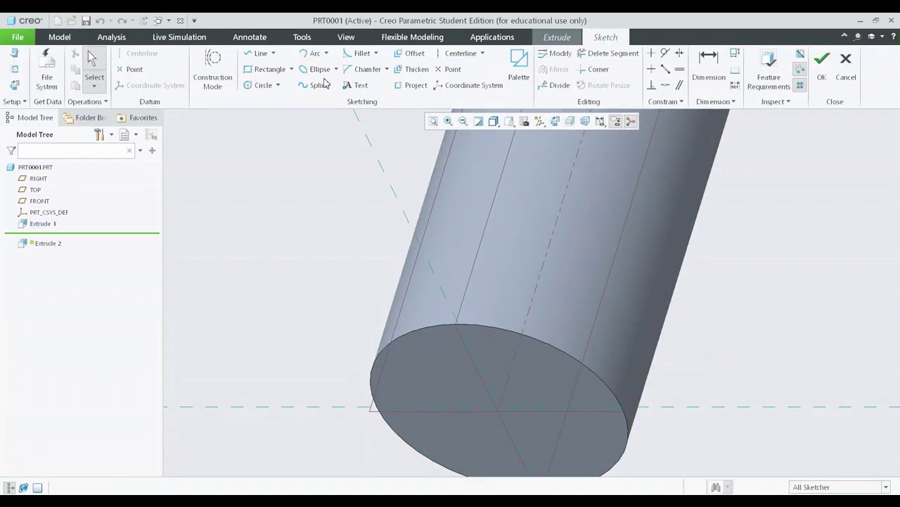
scroll(598, 282, down, 5)
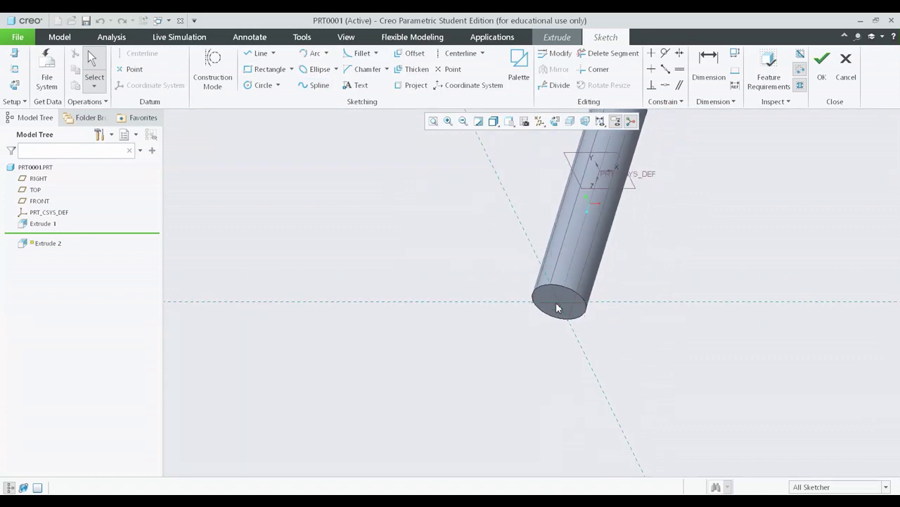
scroll(554, 287, up, 2)
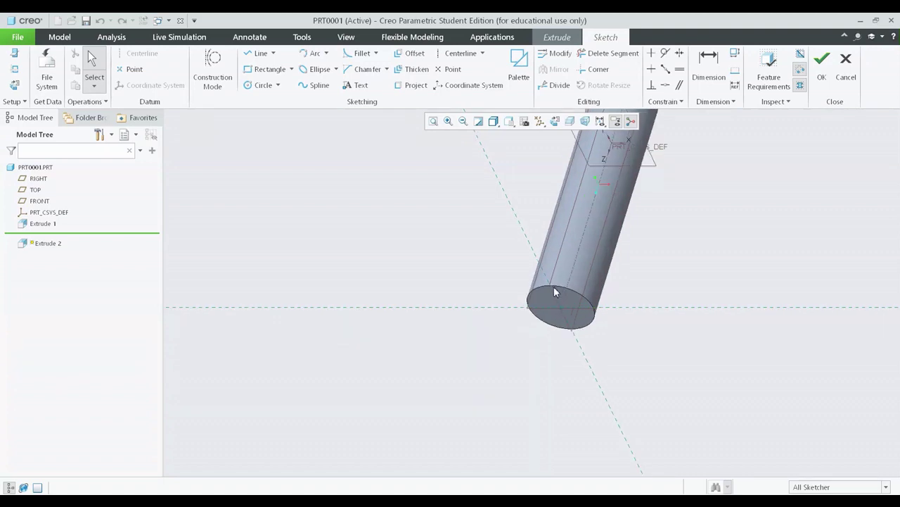
scroll(560, 309, down, 2)
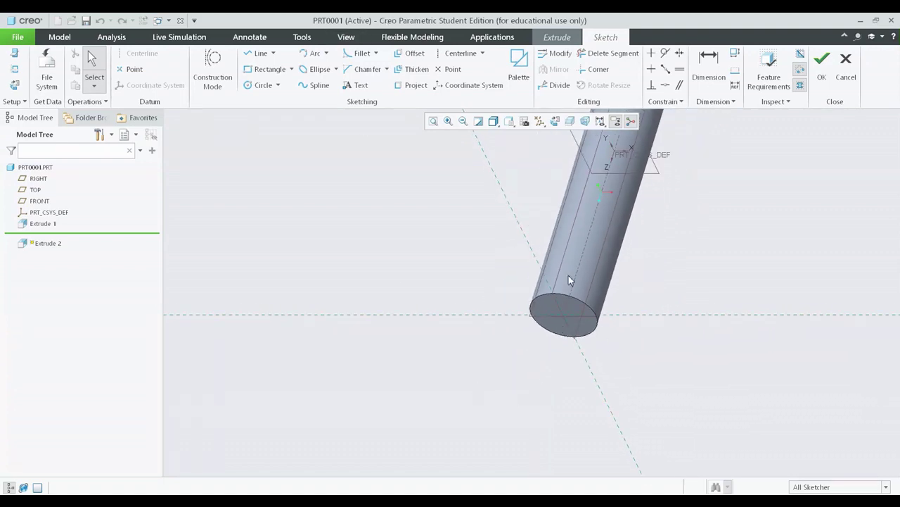
scroll(570, 276, up, 1)
scroll(583, 412, up, 2)
shift+middle_drag(537, 261, 553, 325)
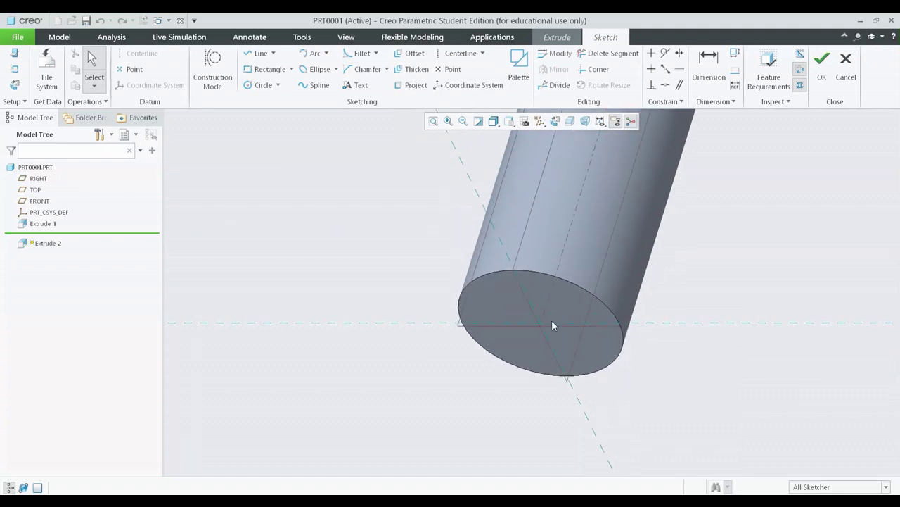
scroll(510, 313, down, 3)
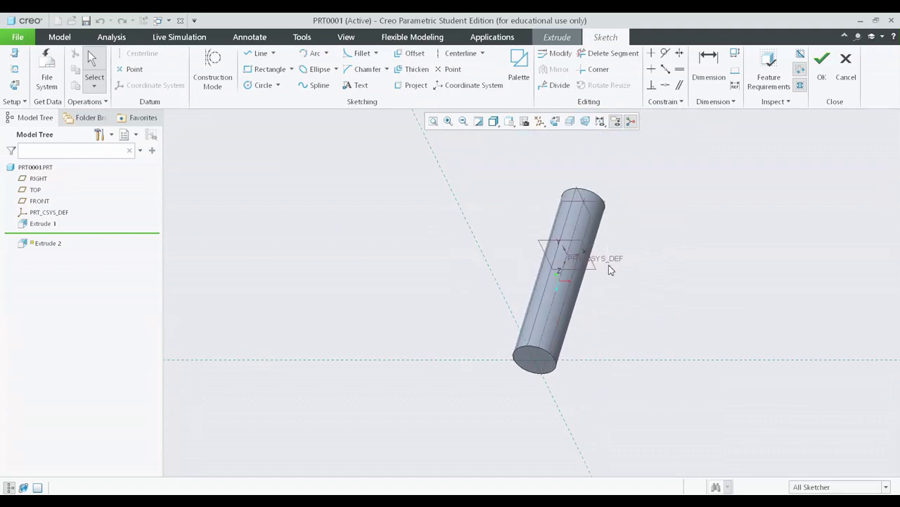
scroll(535, 395, up, 1)
scroll(535, 394, up, 1)
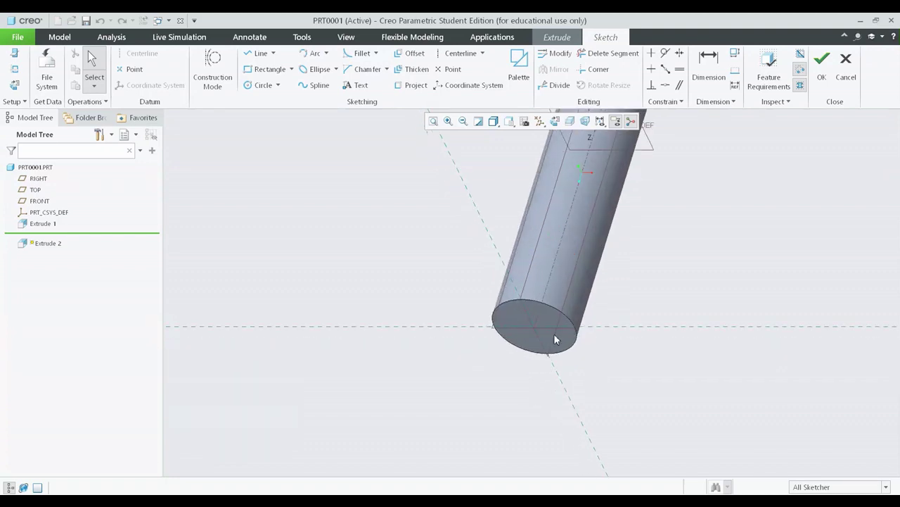
scroll(508, 316, up, 1)
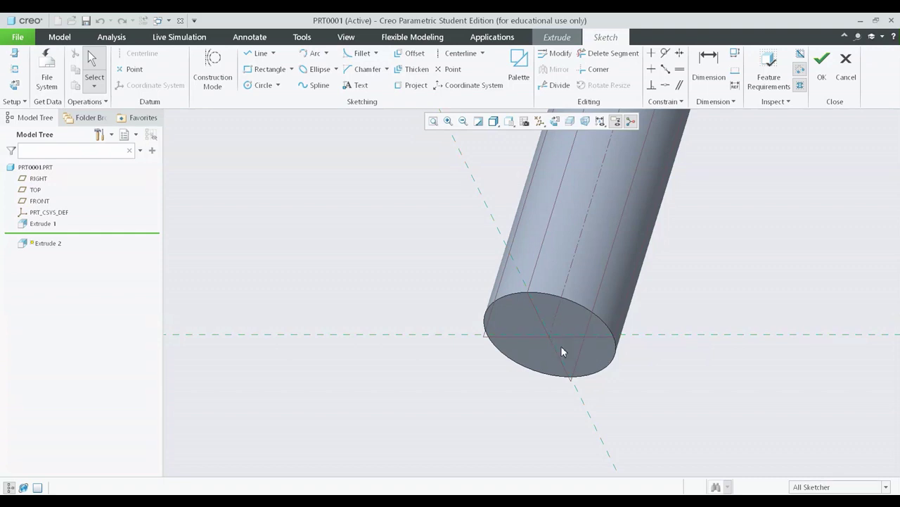
mouse_move(575, 328)
middle_down()
mouse_move(587, 322)
mouse_move(544, 357)
middle_up()
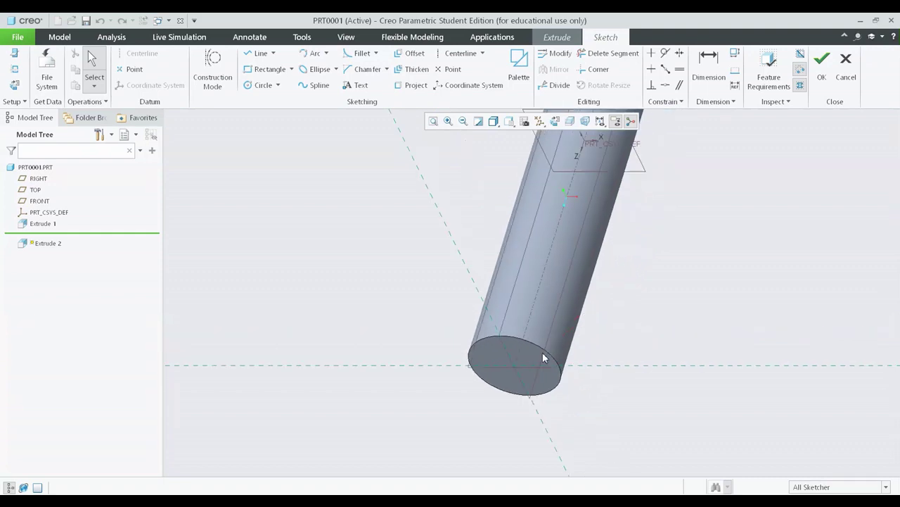
click(559, 122)
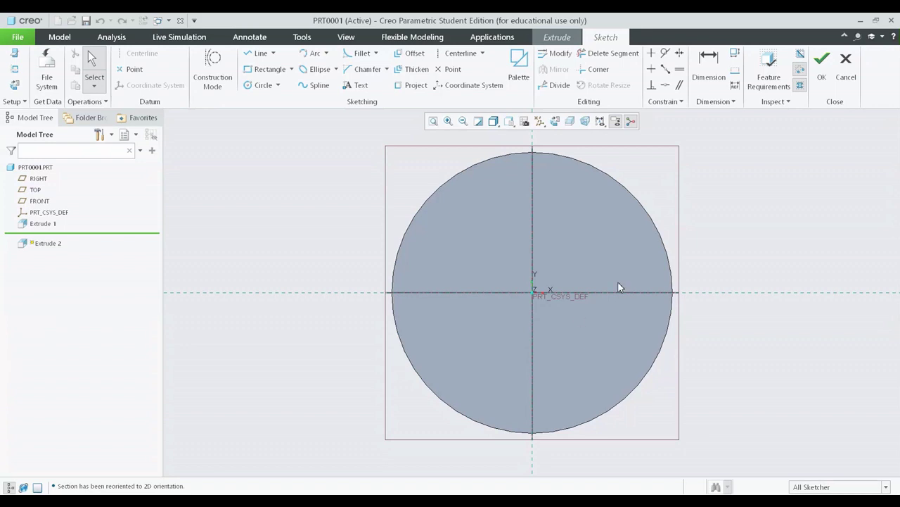
Step: Draw a circle centred on the origin of the shaft's end face
scroll(617, 281, down, 2)
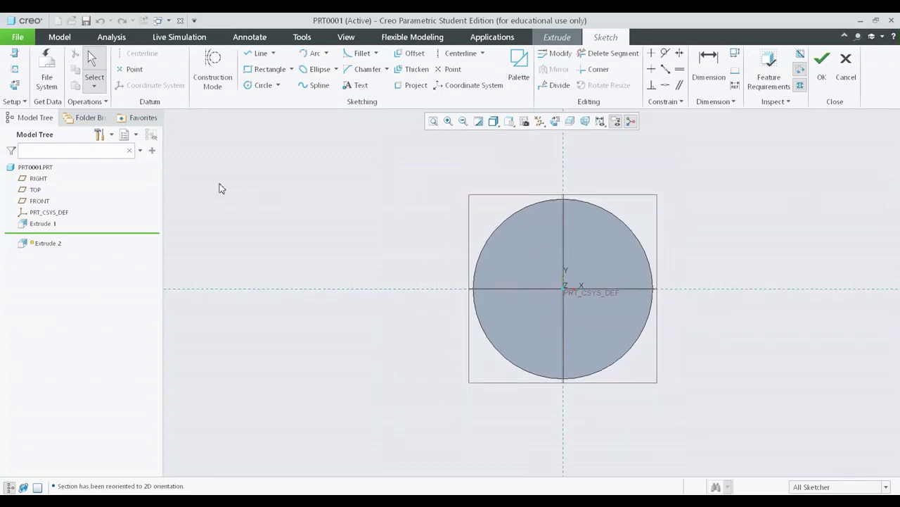
click(263, 85)
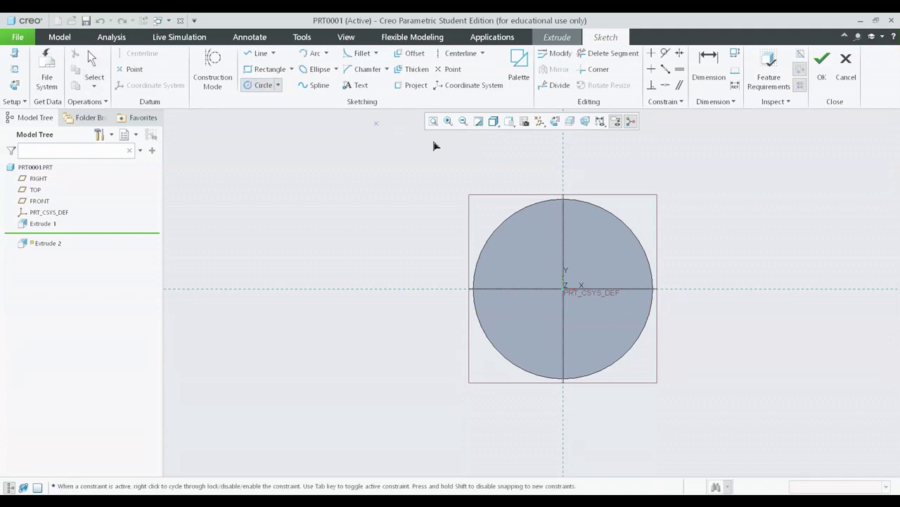
click(601, 239)
middle_click(693, 283)
scroll(552, 266, up, 4)
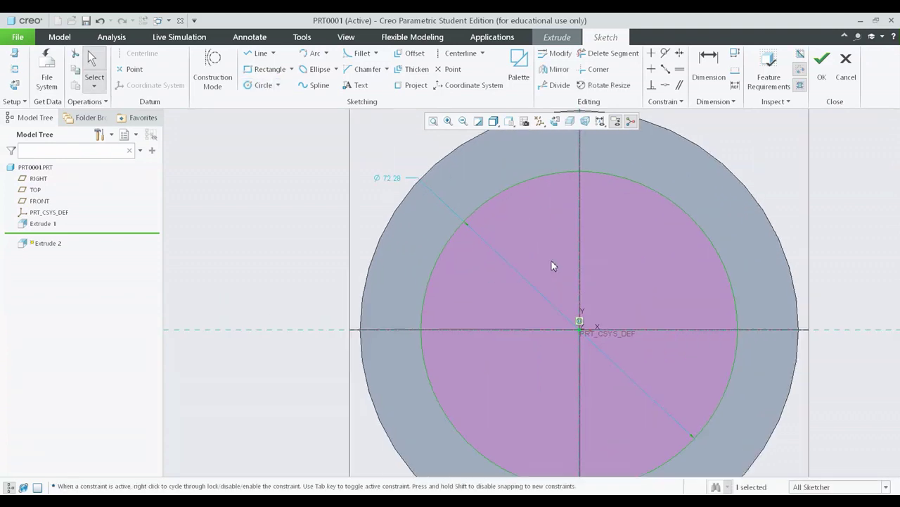
Step: Set the circle's diameter to 70, undoing a mistaken 750, then restore the standard view
double_click(394, 179)
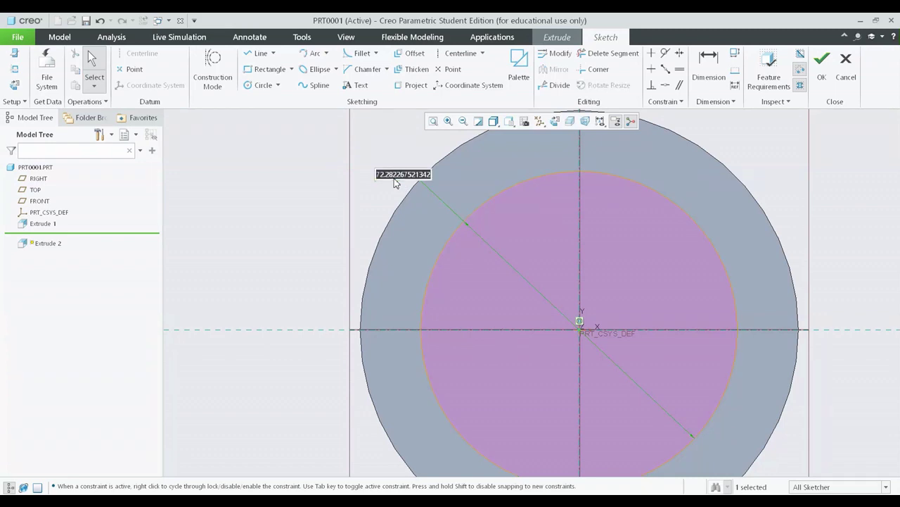
text(750)
key(Return)
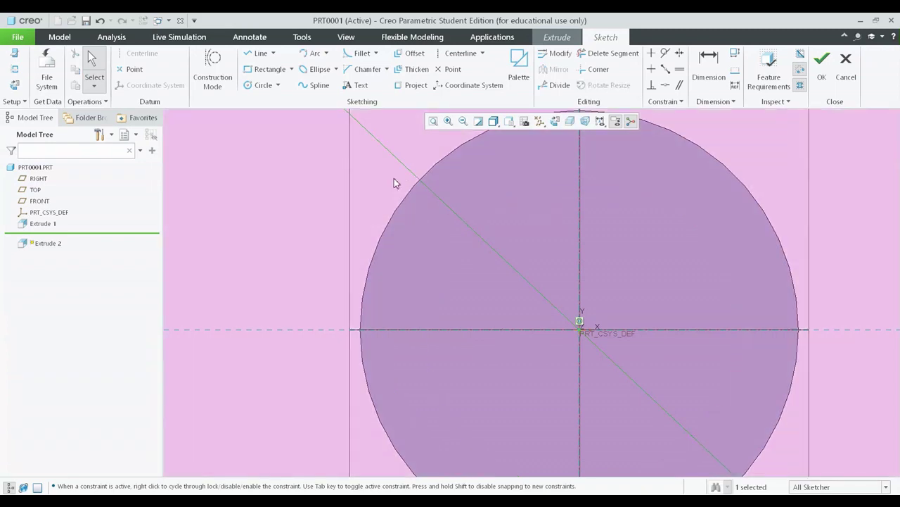
key(ctrl+z)
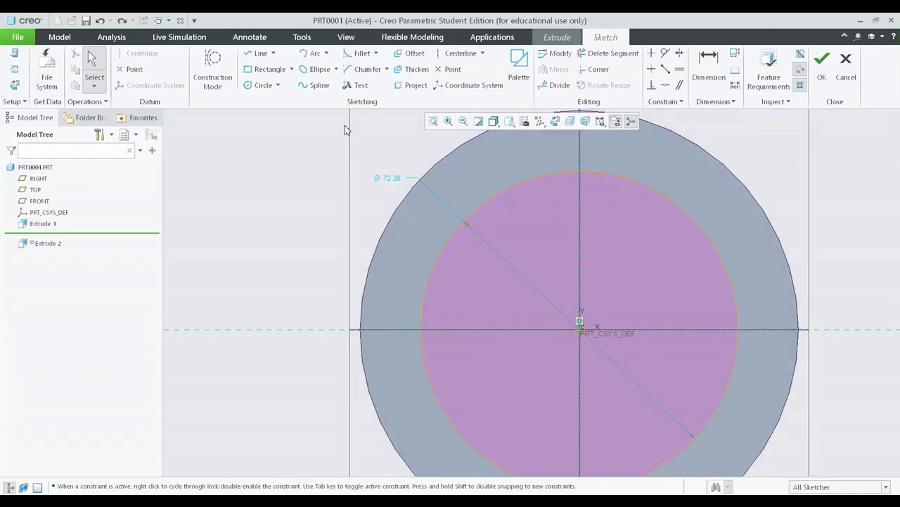
double_click(391, 177)
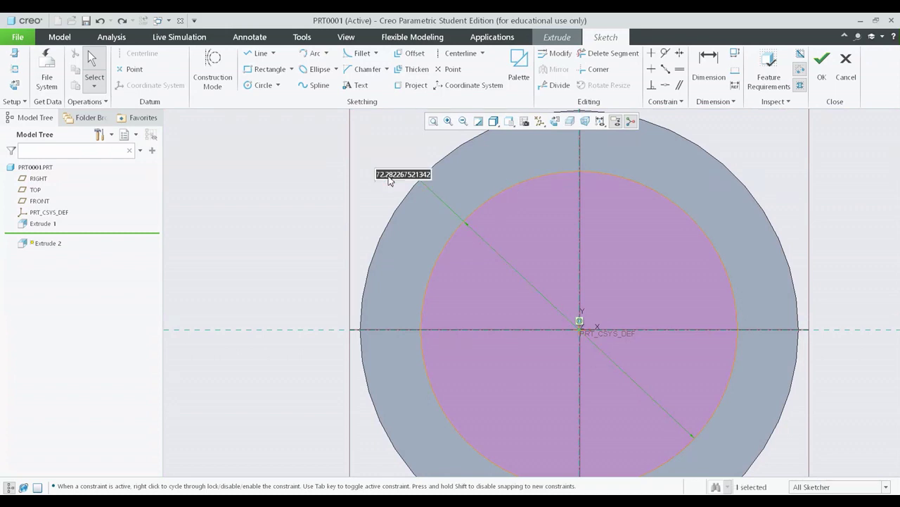
text(70)
key(Return)
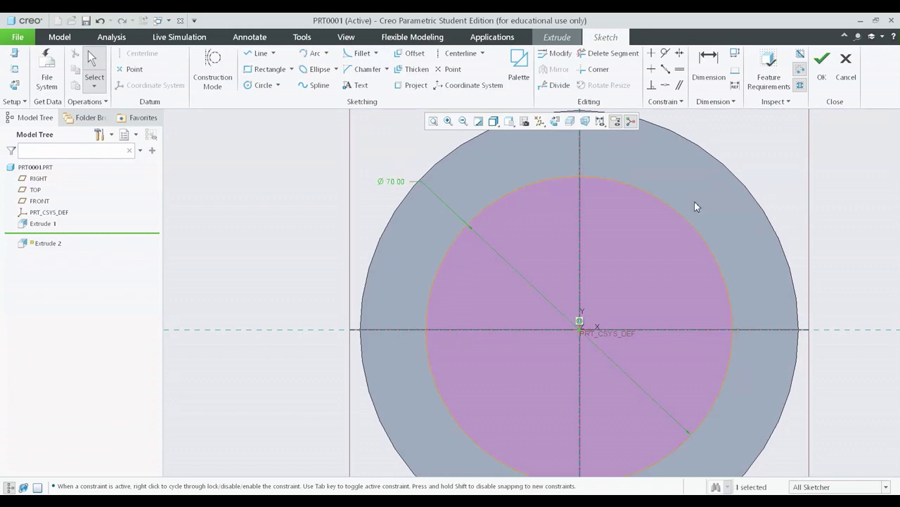
key(ctrl+d)
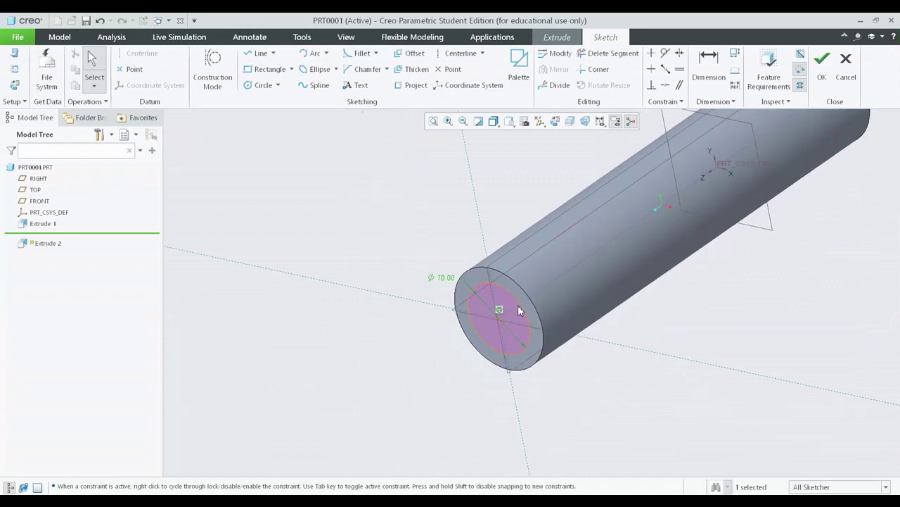
Step: Accept the Ø70 sketch, lengthen the boss preview, and toggle the Remove Material option
click(821, 61)
scroll(570, 213, up, 1)
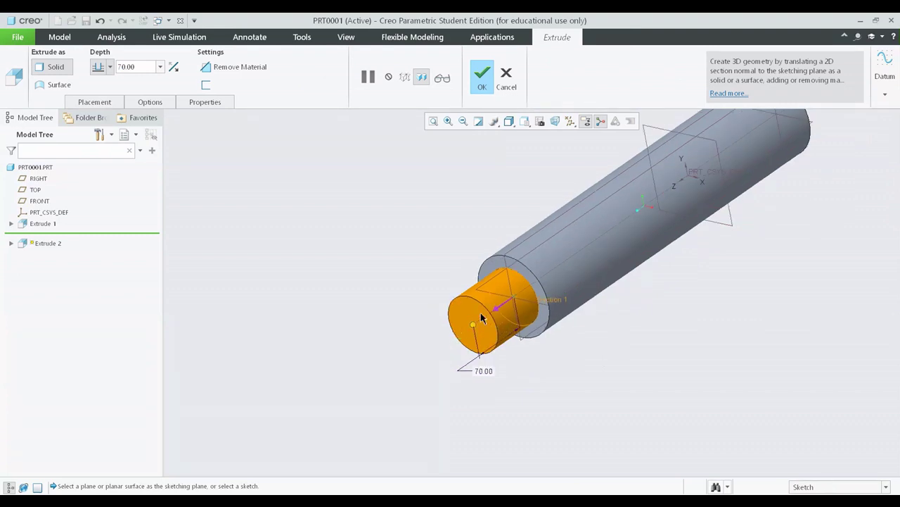
scroll(481, 318, down, 2)
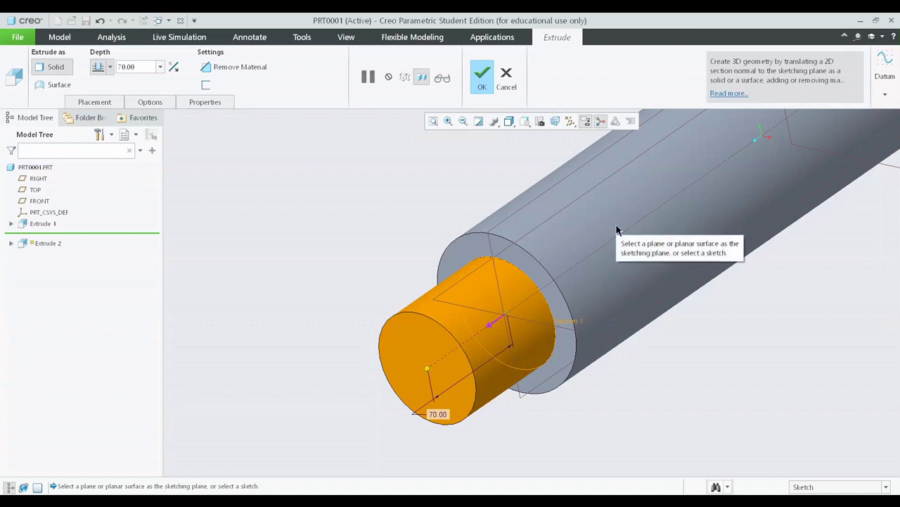
scroll(616, 230, up, 2)
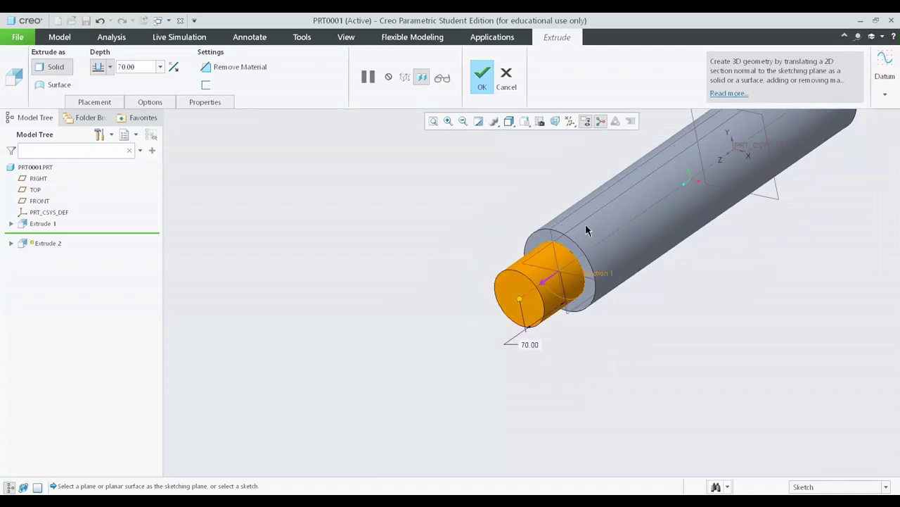
scroll(559, 253, up, 3)
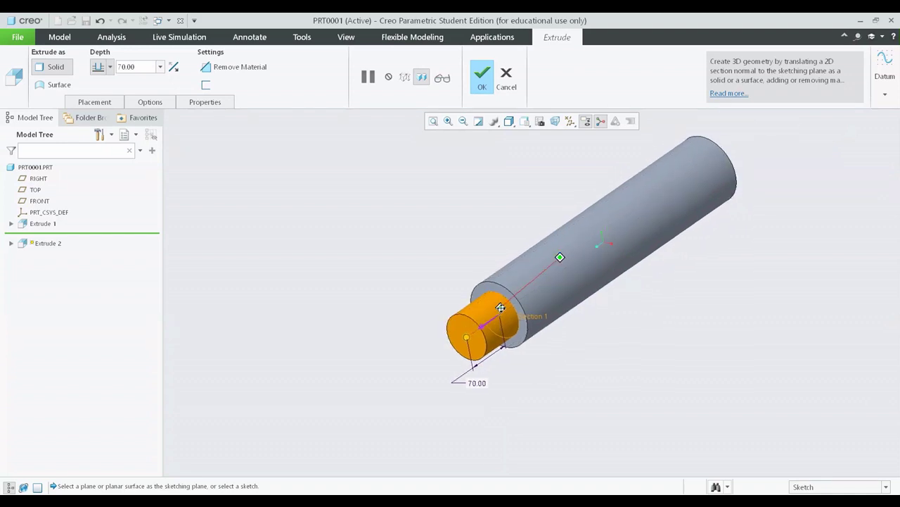
drag(468, 340, 427, 364)
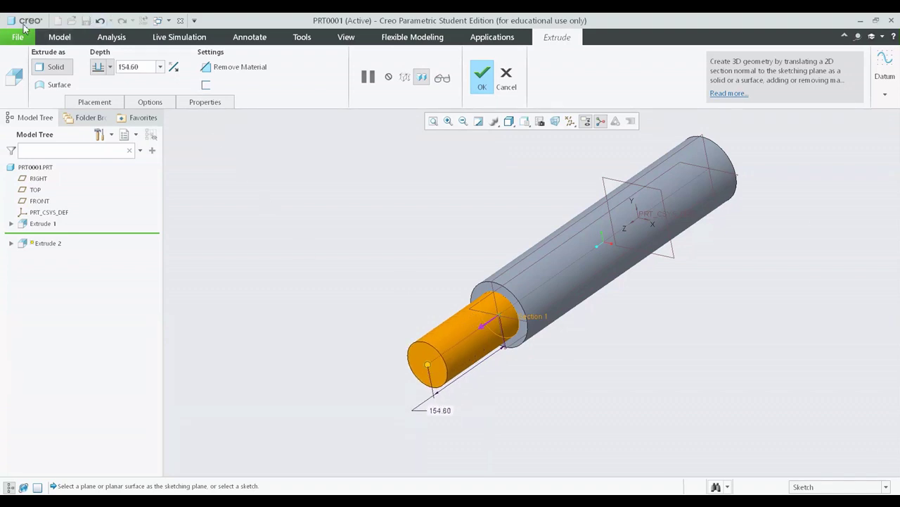
click(174, 66)
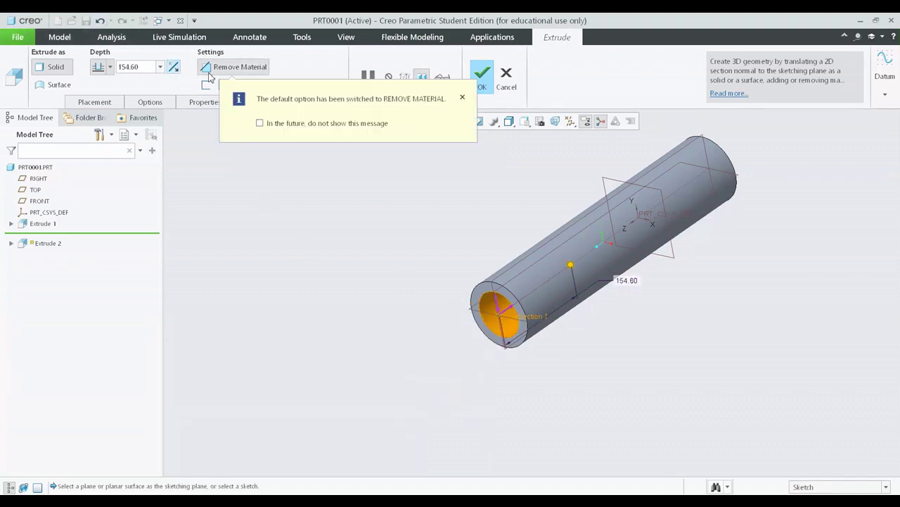
click(233, 74)
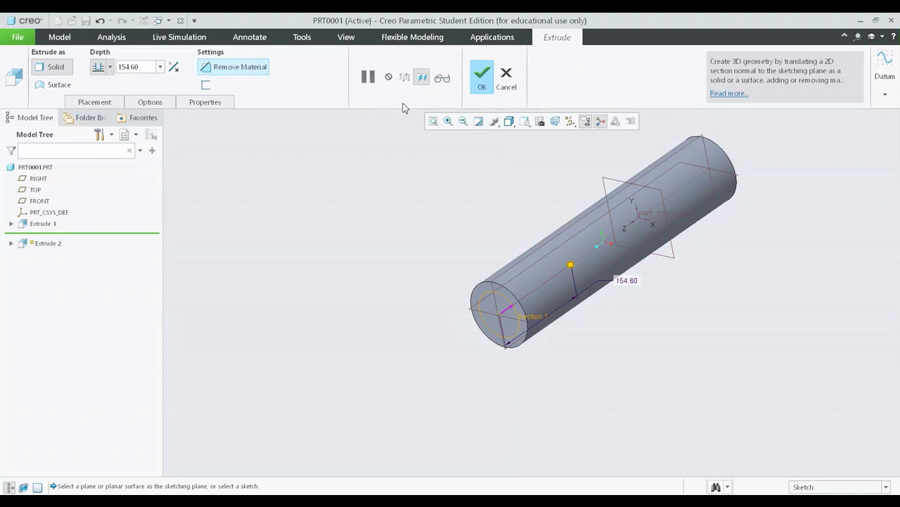
Step: Drag the solid Ø70 boss's depth until it reads 605.10 past the shaft end
shift+middle_drag(558, 249, 543, 287)
drag(561, 305, 581, 316)
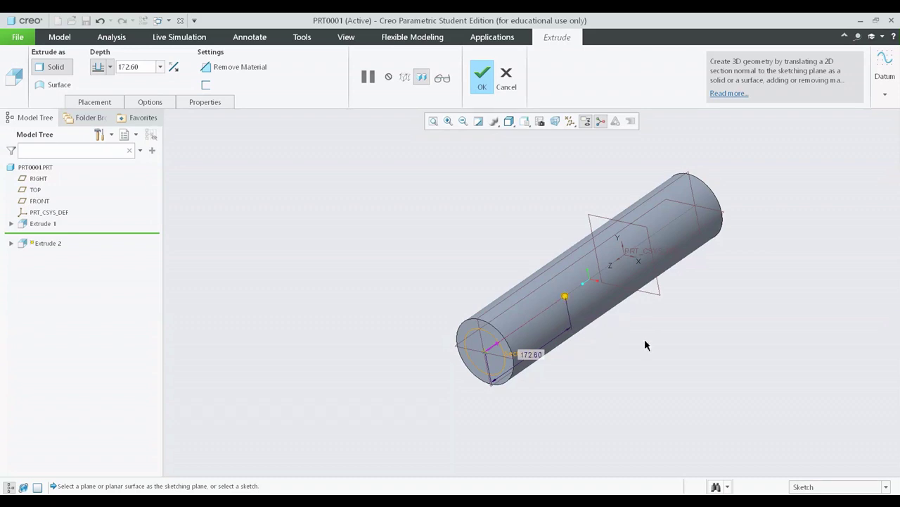
middle_drag(645, 344, 625, 352)
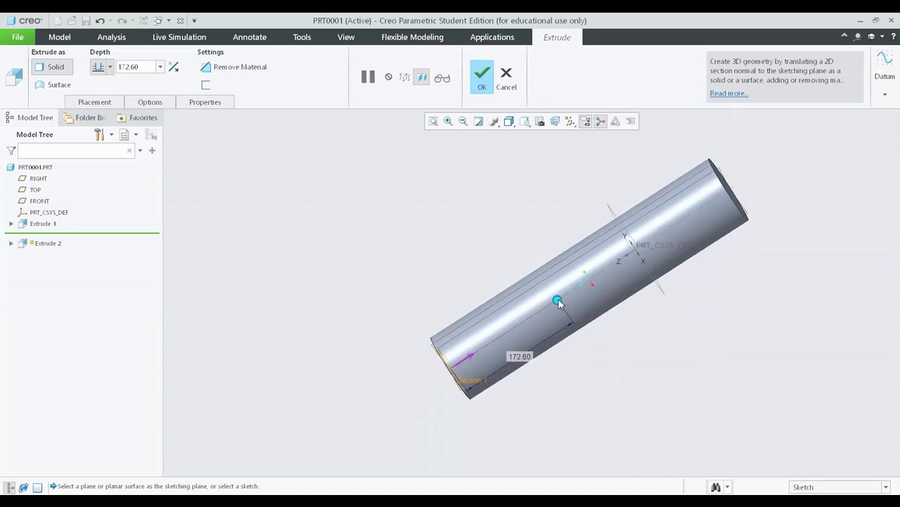
drag(559, 300, 614, 291)
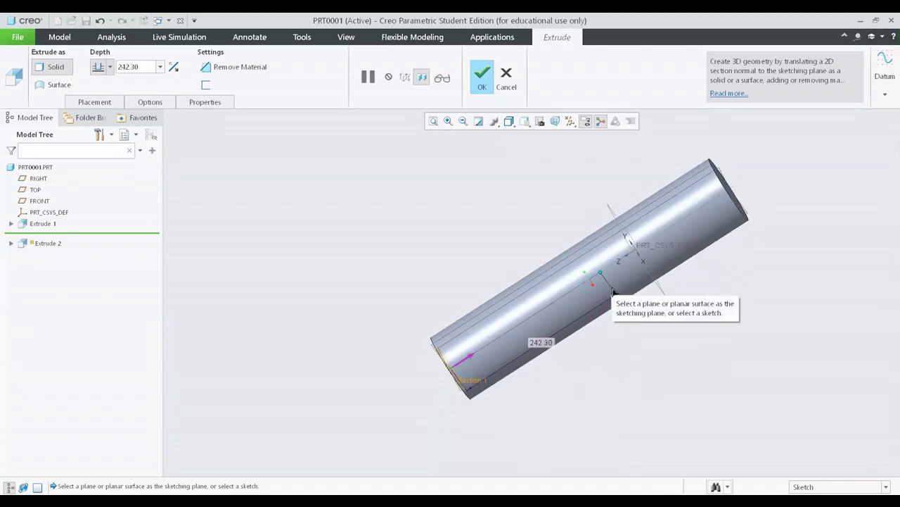
middle_drag(632, 319, 619, 304)
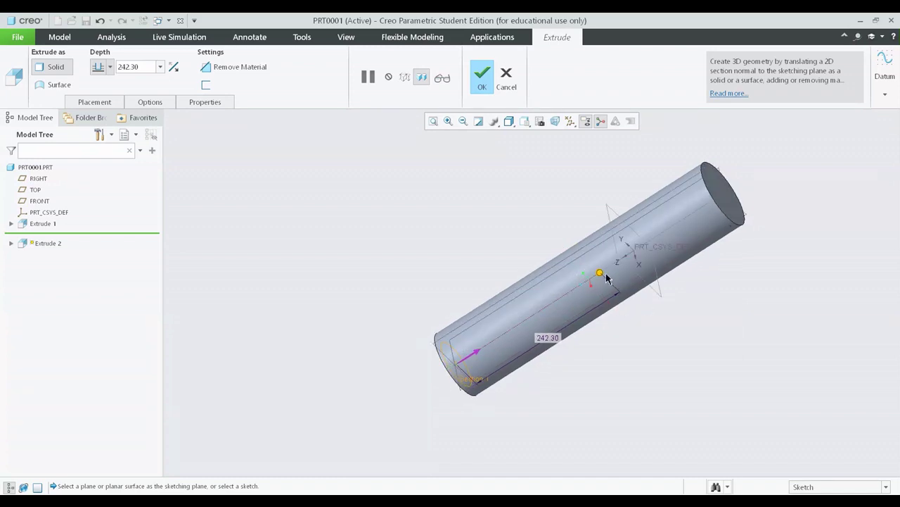
drag(601, 276, 842, 184)
middle_drag(842, 183, 631, 387)
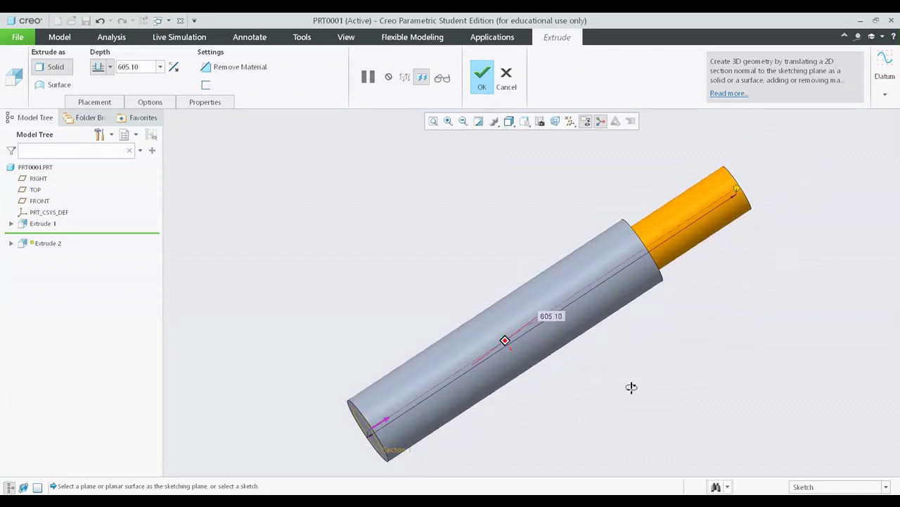
middle_drag(475, 381, 491, 360)
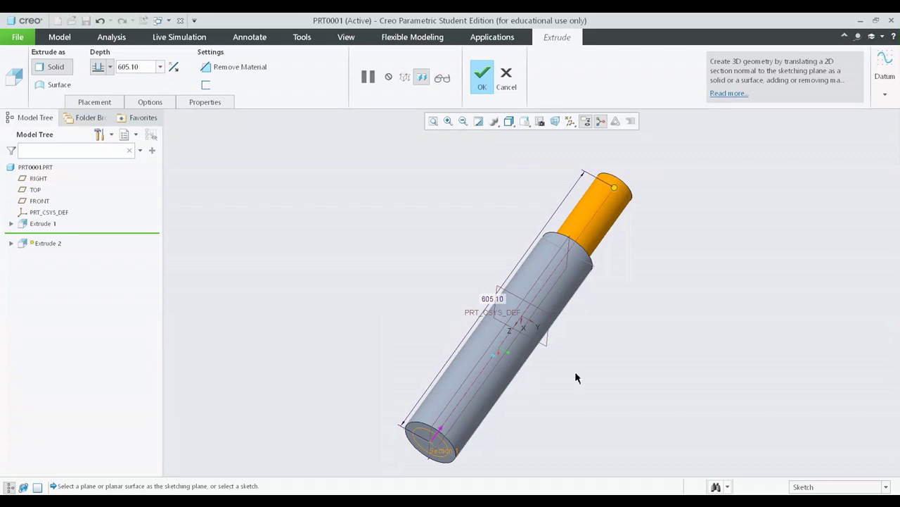
middle_drag(574, 378, 509, 395)
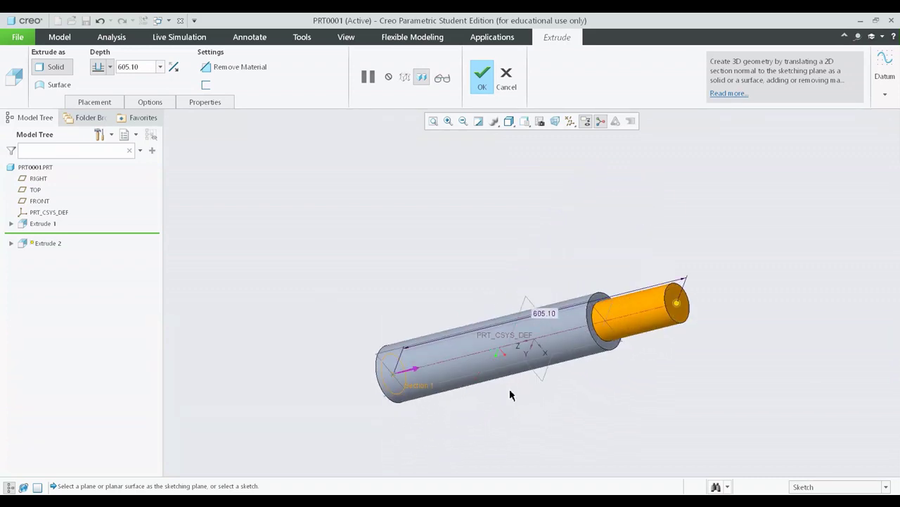
scroll(576, 343, down, 3)
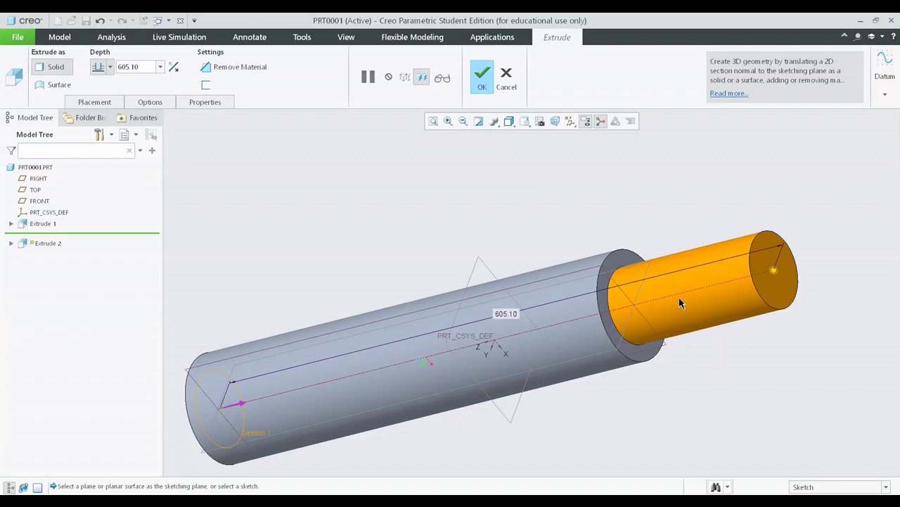
scroll(615, 266, down, 2)
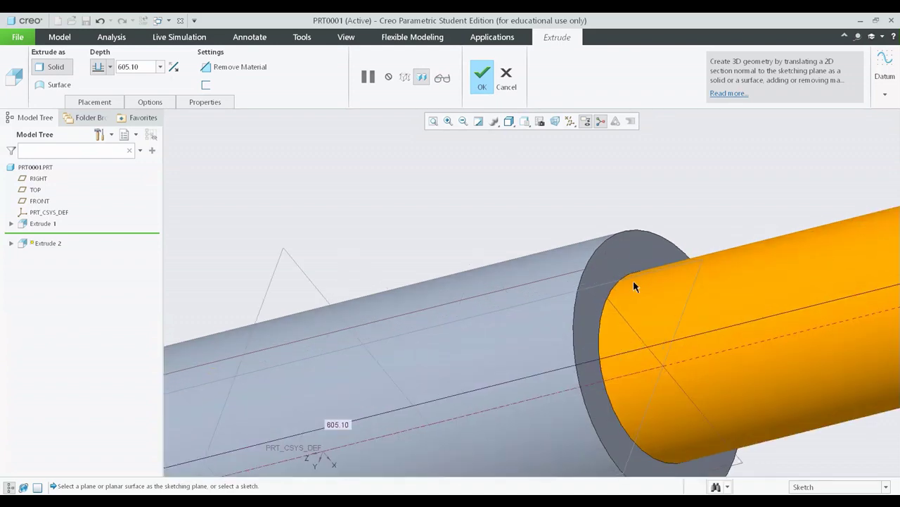
scroll(627, 276, up, 2)
scroll(627, 276, up, 3)
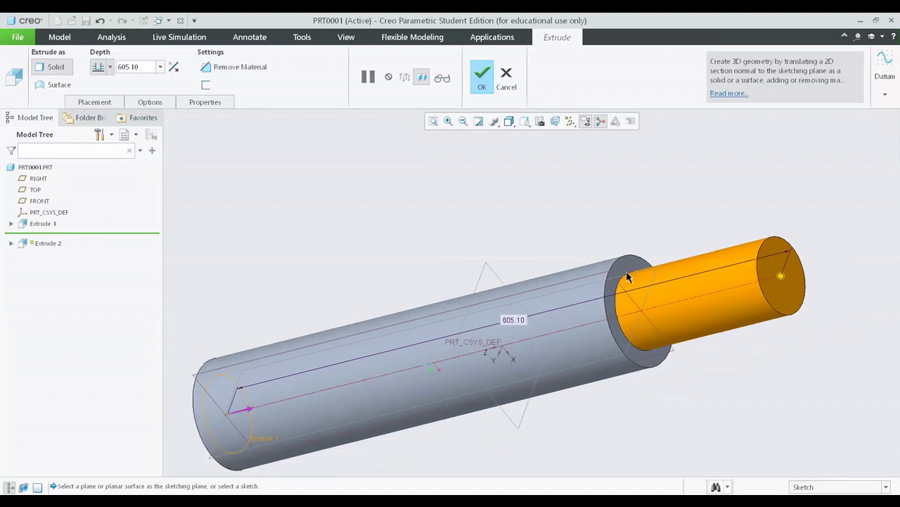
Step: Flip the Ø70 boss to the cylinder's other end, set depth 100, and finish Extrude 2
click(174, 68)
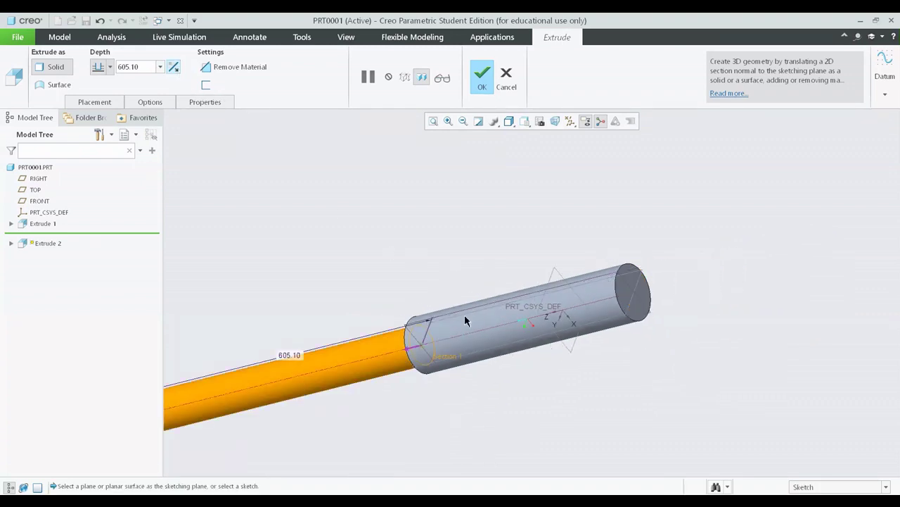
shift+middle_drag(437, 327, 588, 330)
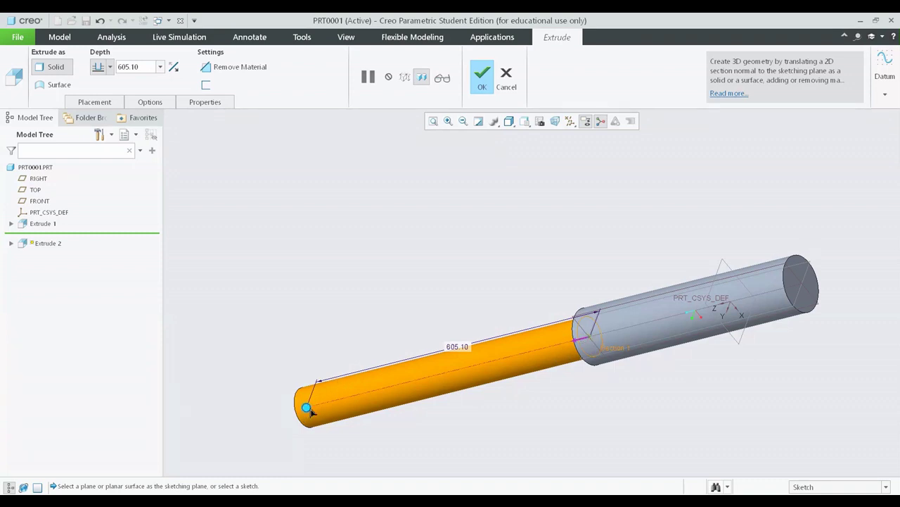
drag(307, 408, 553, 377)
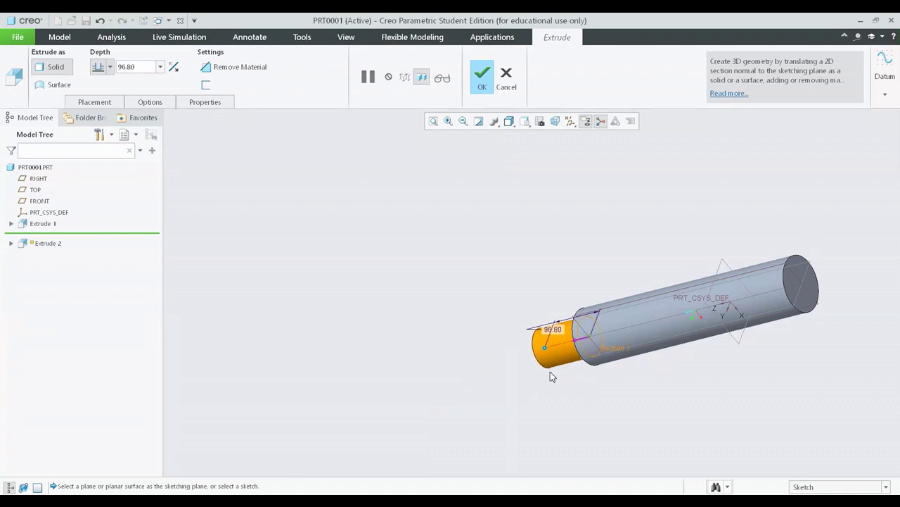
middle_drag(552, 377, 345, 346)
scroll(336, 378, down, 3)
double_click(147, 68)
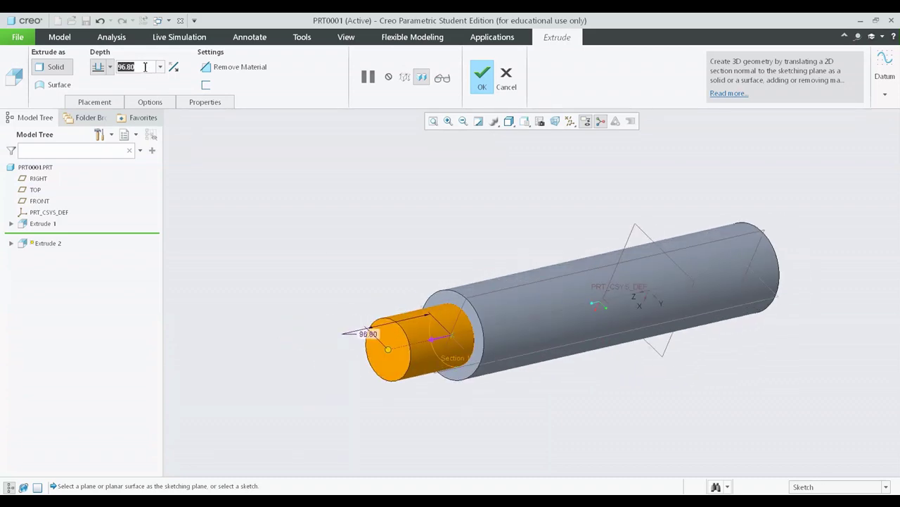
text(100)
key(Return)
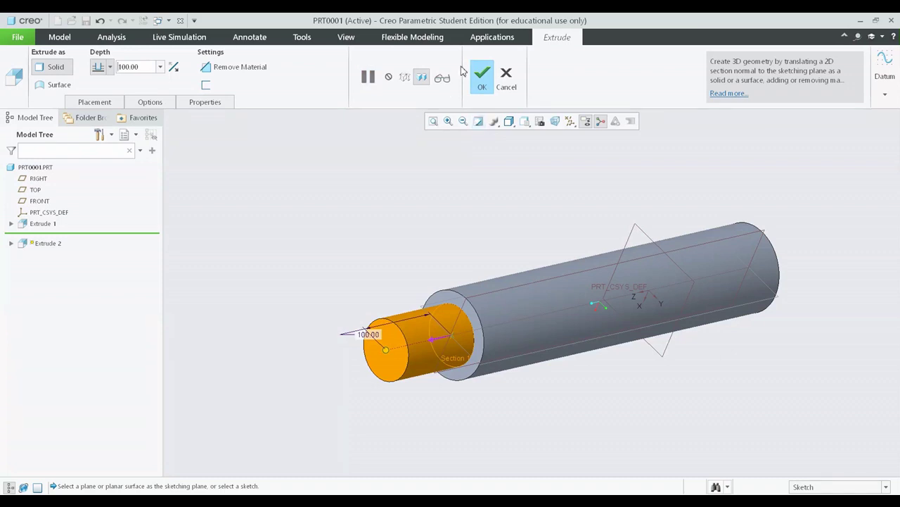
click(481, 76)
key(ctrl+d)
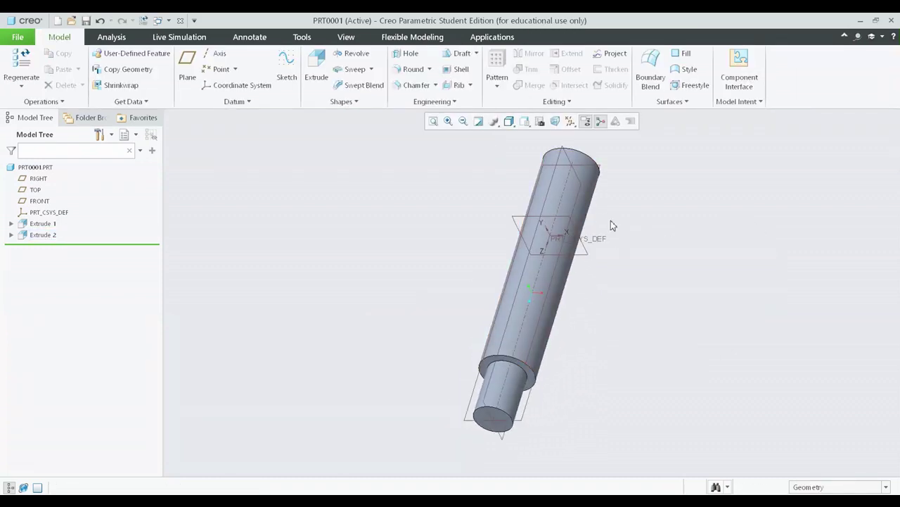
Step: Bring the Ø100 cylinder's flat end face into view, select it, and launch Extrude
middle_drag(610, 224, 433, 364)
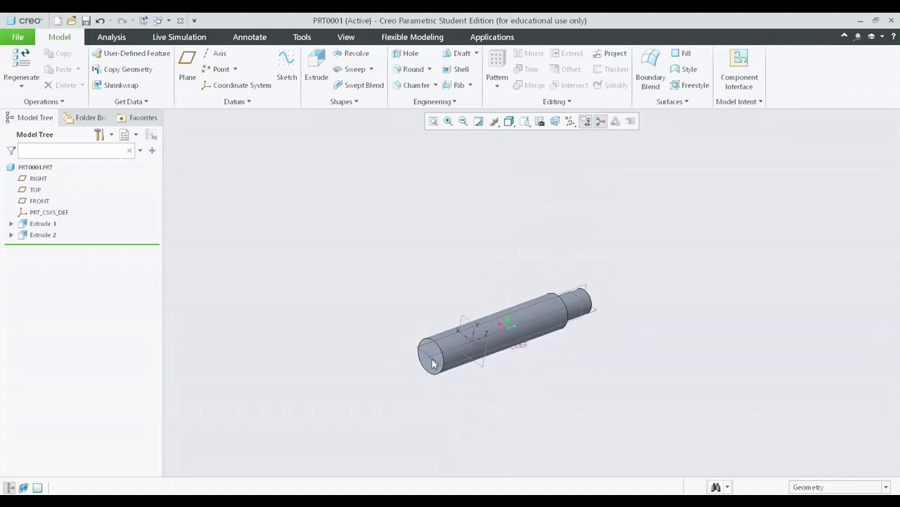
scroll(436, 360, up, 3)
scroll(465, 354, up, 3)
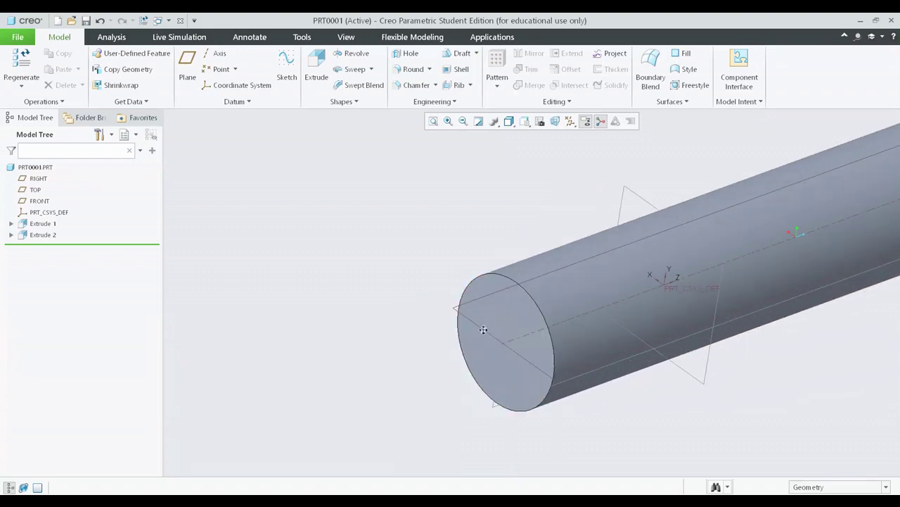
shift+middle_drag(483, 329, 436, 341)
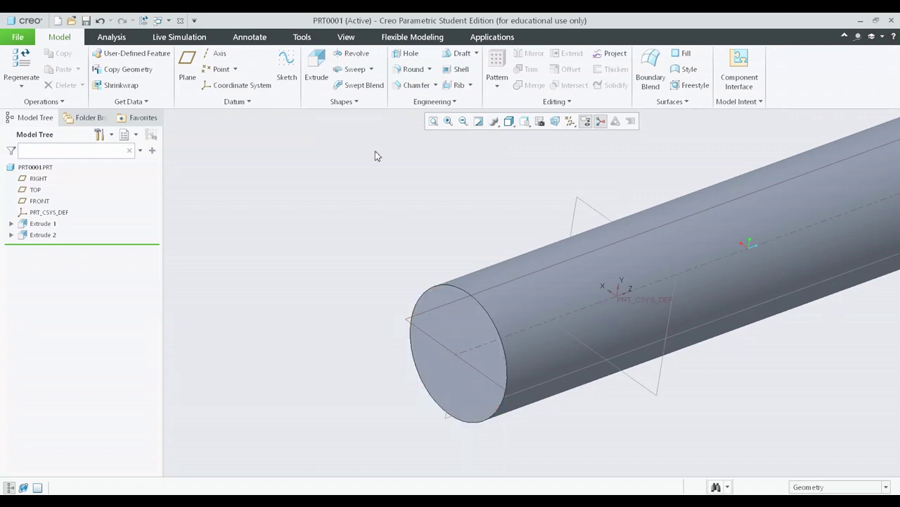
click(427, 302)
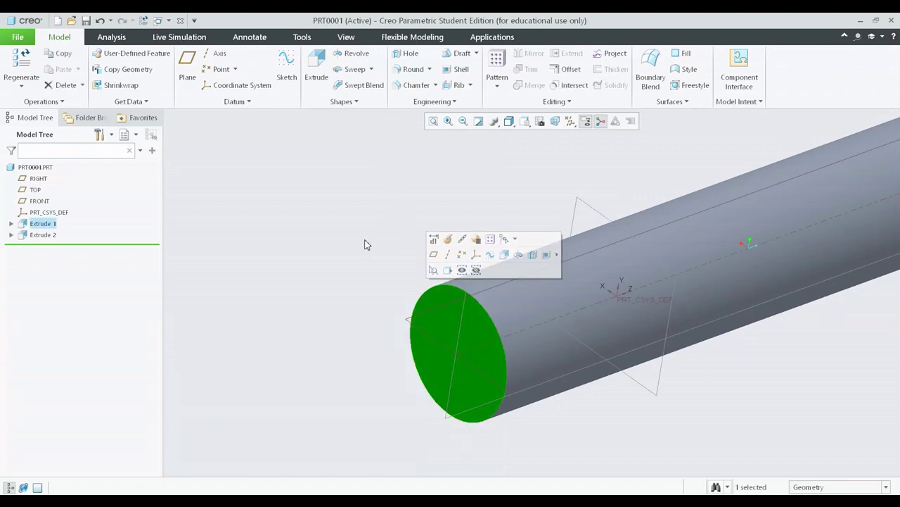
click(311, 79)
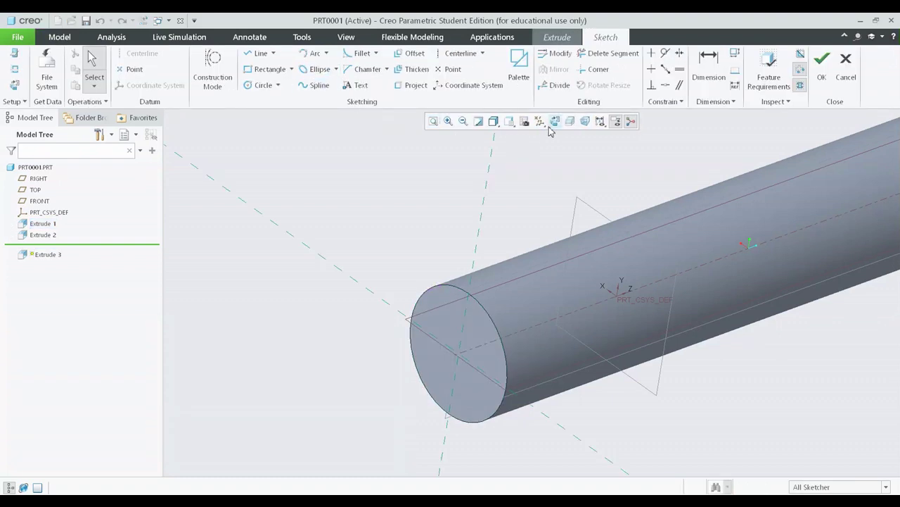
Step: Sketch a centre rectangle at the origin of the end face
click(554, 122)
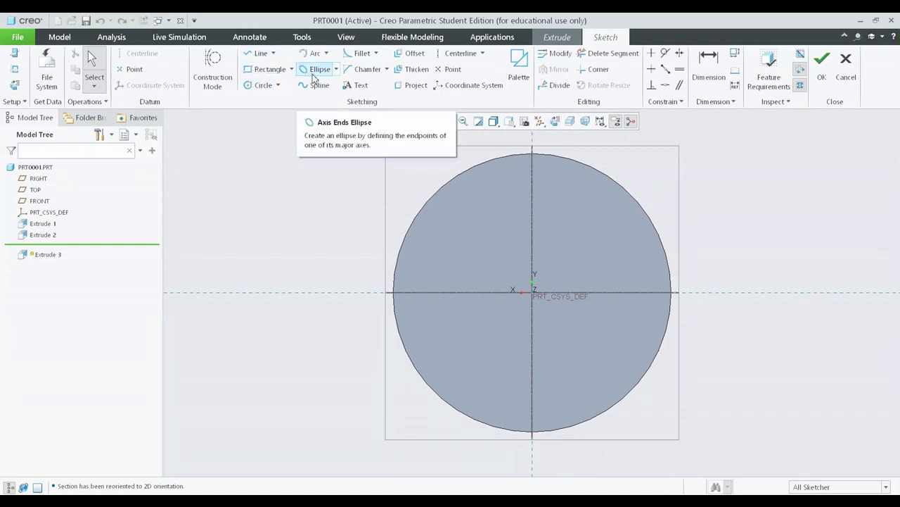
click(292, 69)
click(288, 106)
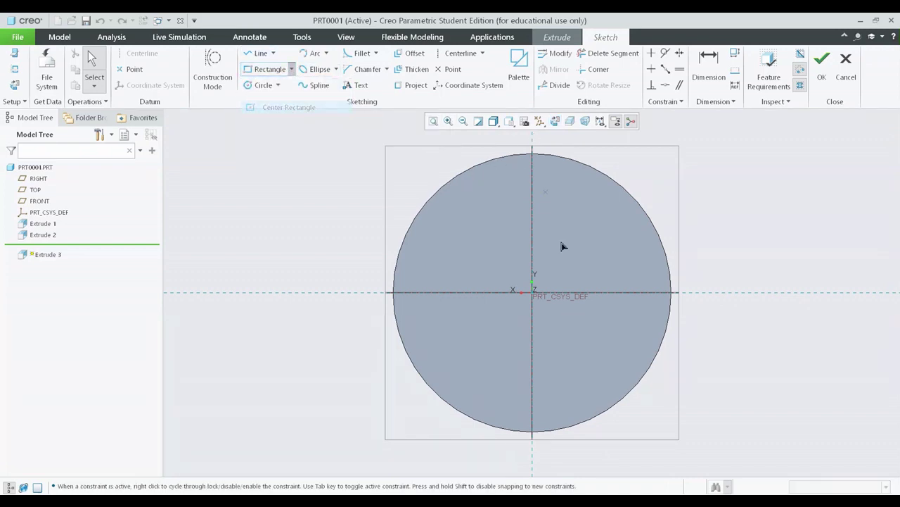
click(533, 293)
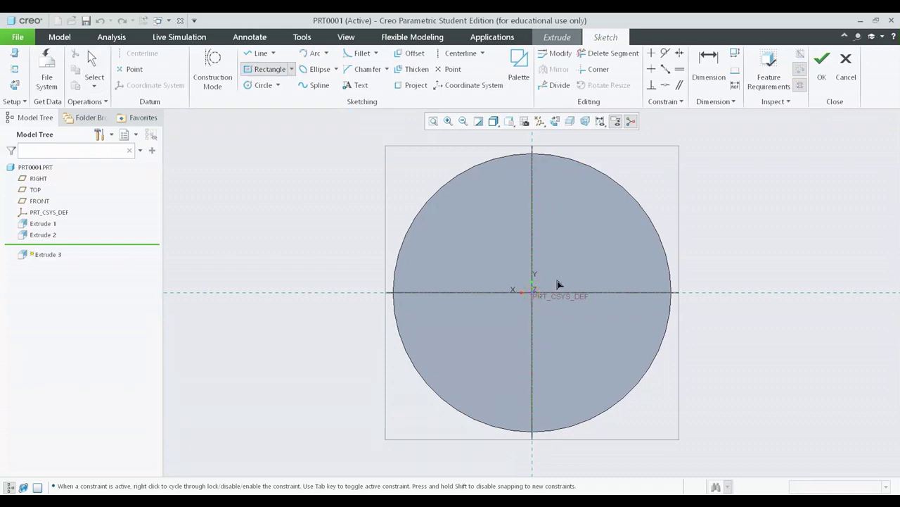
click(598, 231)
middle_click(705, 303)
Step: Return to the standard orientation and switch the display to hide hidden edges
scroll(770, 261, down, 4)
shift+middle_drag(769, 261, 675, 258)
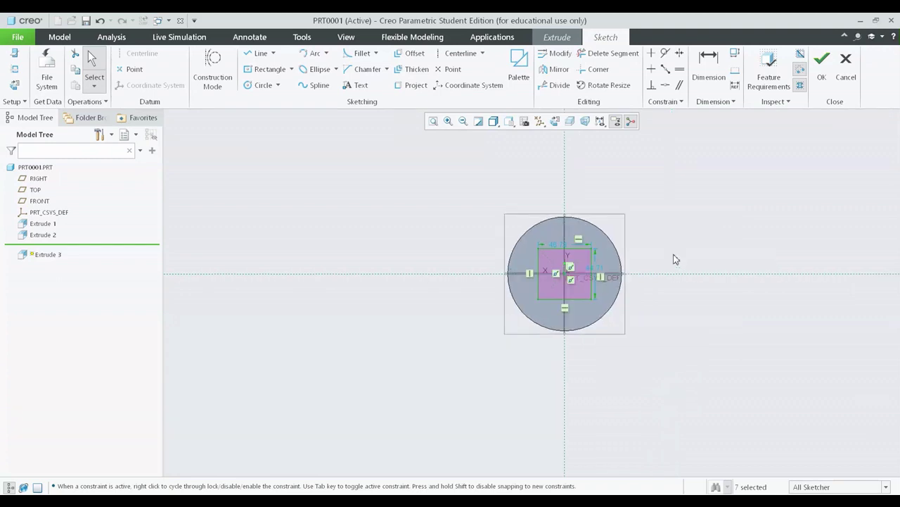
key(ctrl+d)
shift+middle_drag(396, 338, 537, 274)
scroll(425, 300, up, 3)
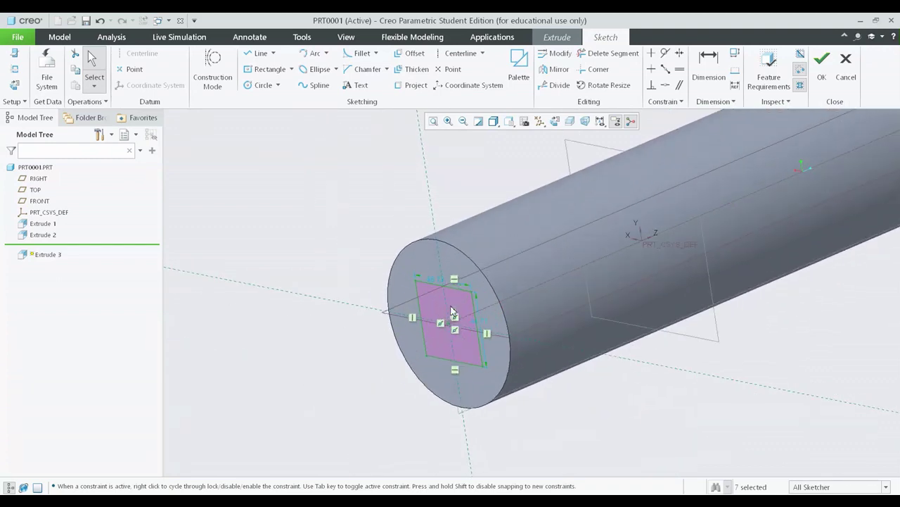
click(493, 121)
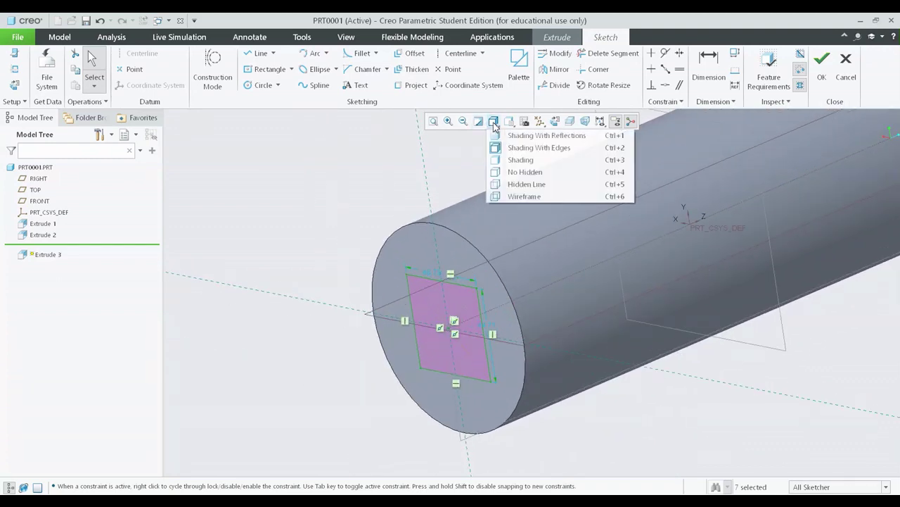
click(524, 171)
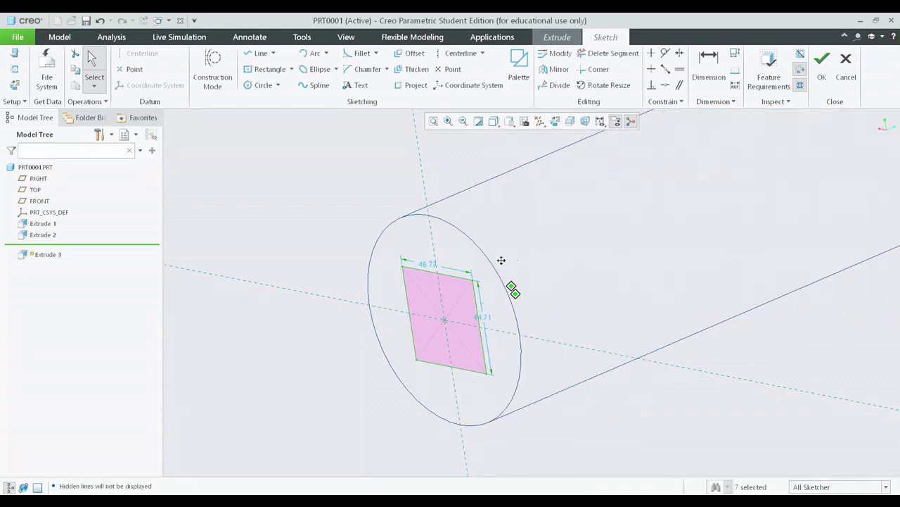
middle_drag(492, 246, 476, 276)
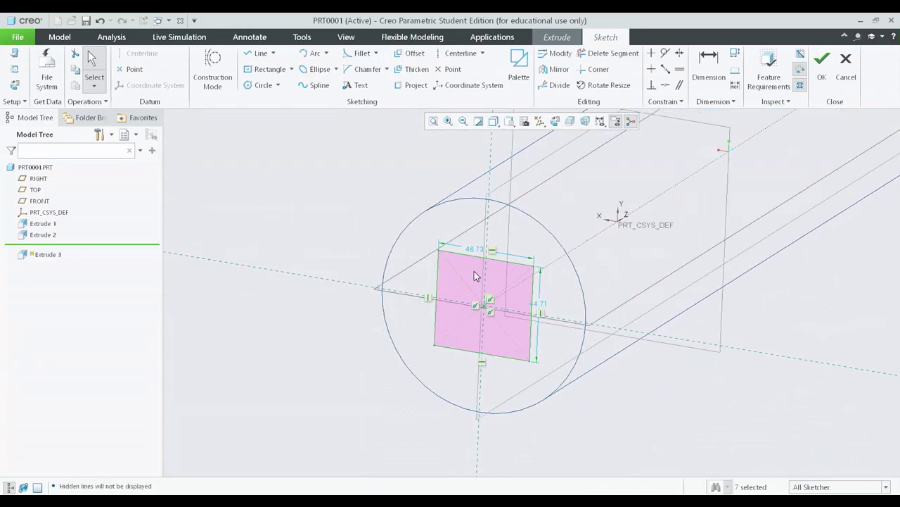
Step: Set the rectangle's width and height both to 50 and accept the sketch
double_click(482, 254)
text(50)
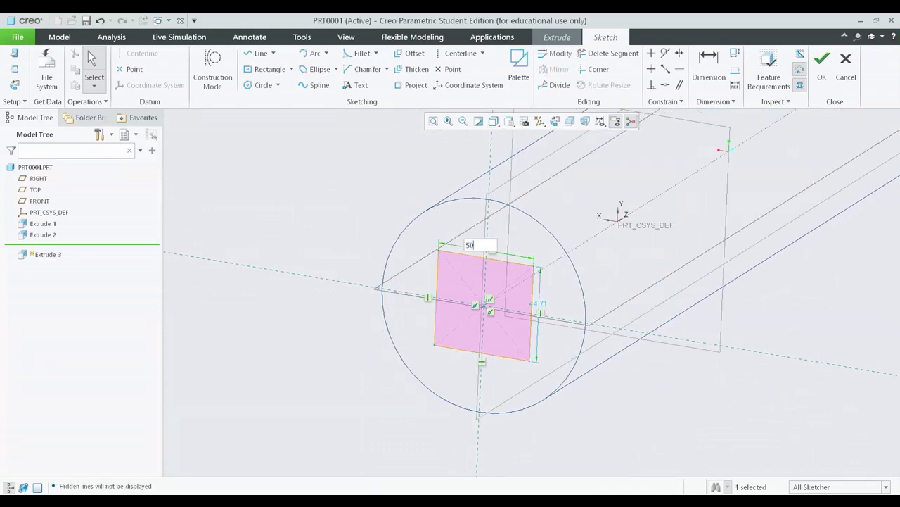
key(Return)
double_click(542, 307)
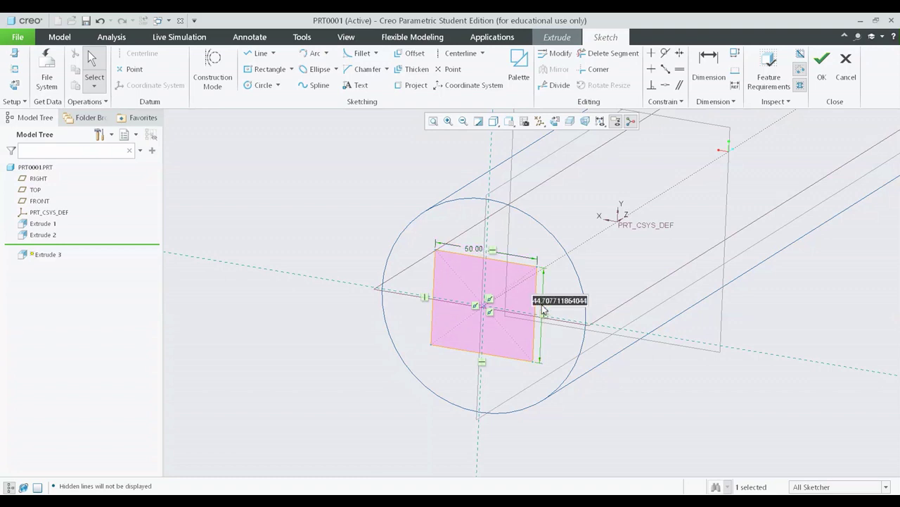
text(50)
key(Return)
mouse_move(542, 310)
middle_down()
mouse_move(598, 310)
mouse_move(612, 318)
mouse_move(608, 277)
middle_up()
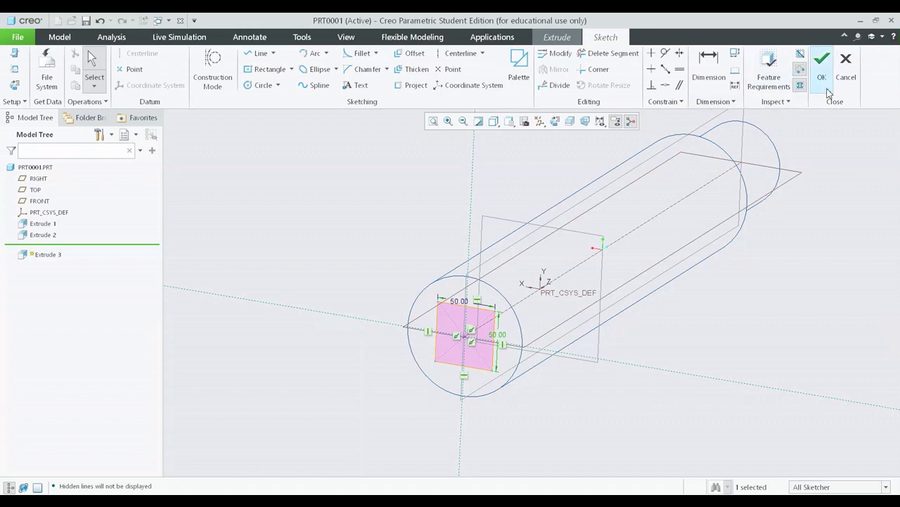
click(824, 71)
Step: Shade the model and extrude the square section 163.90 deep as solid Extrude 3
middle_drag(740, 216, 600, 275)
drag(336, 356, 285, 382)
click(509, 121)
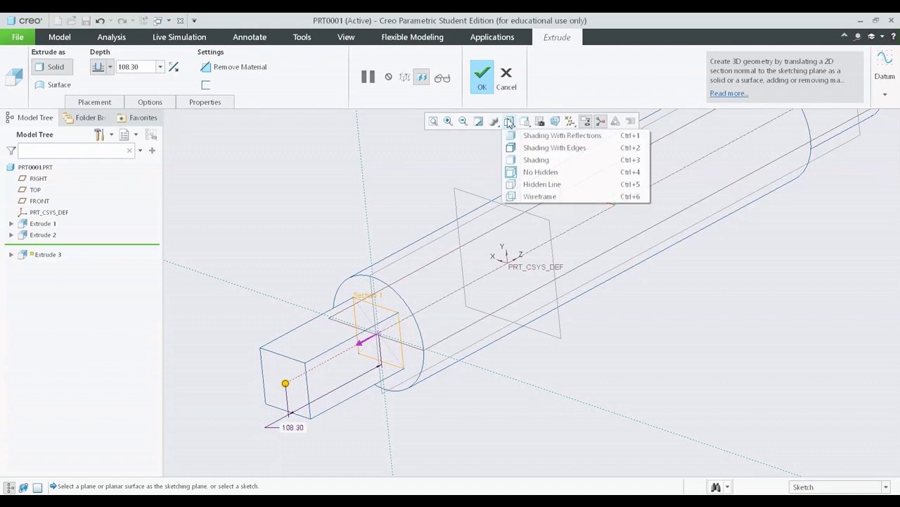
click(529, 171)
scroll(539, 262, down, 3)
scroll(493, 317, down, 1)
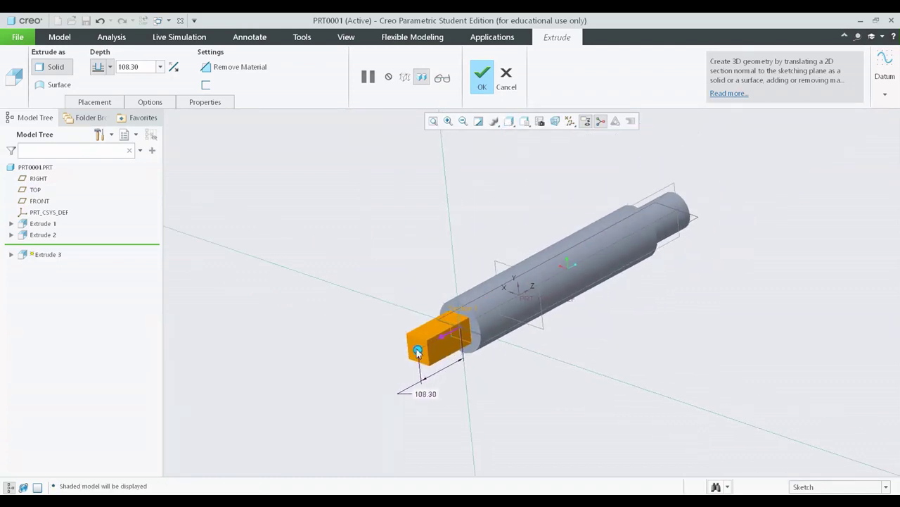
drag(418, 350, 397, 362)
middle_drag(535, 302, 645, 354)
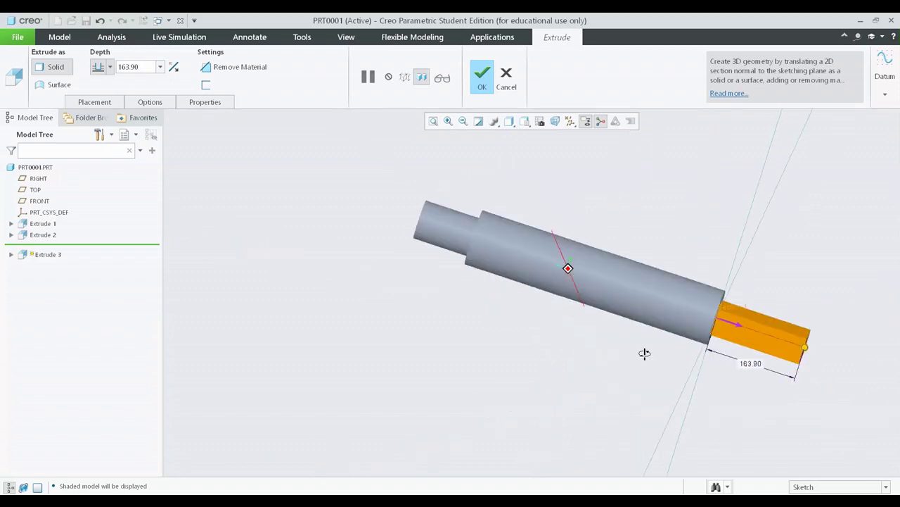
middle_click(616, 208)
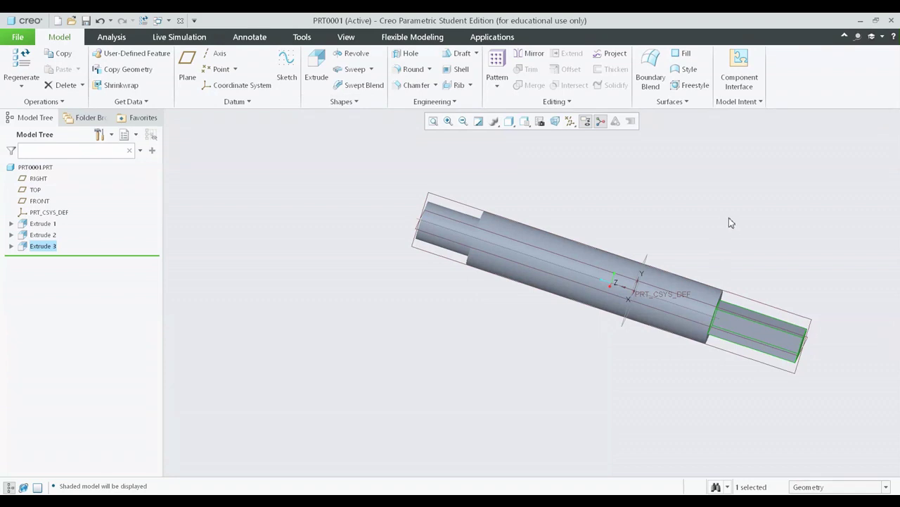
middle_drag(729, 223, 680, 232)
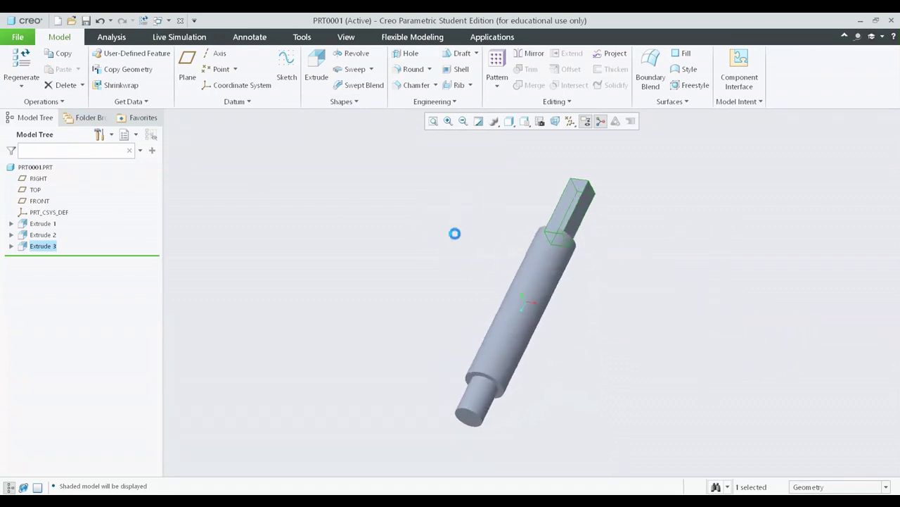
click(688, 262)
middle_drag(661, 253, 488, 366)
scroll(488, 366, up, 3)
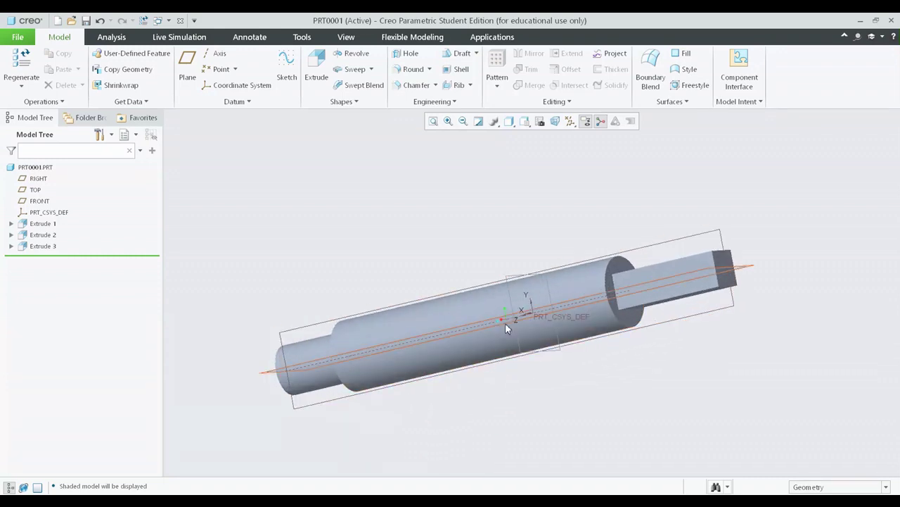
click(39, 223)
middle_drag(473, 252, 486, 255)
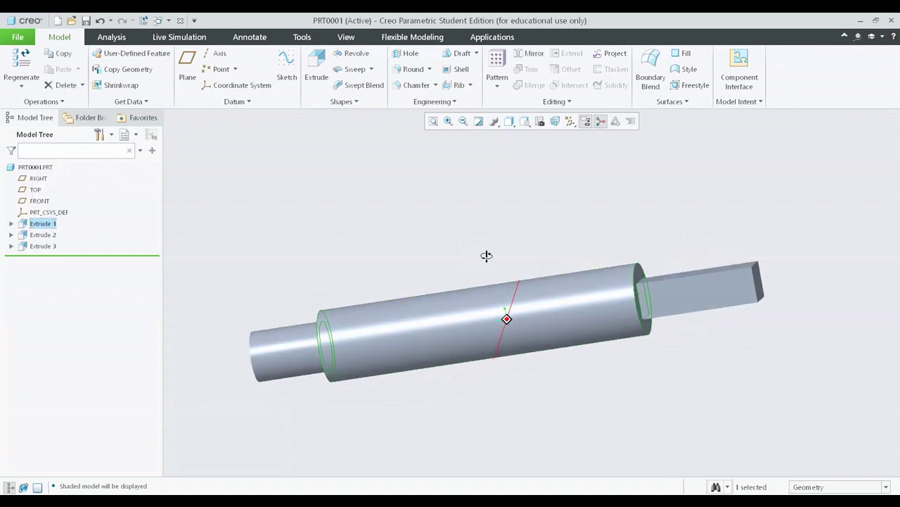
click(42, 235)
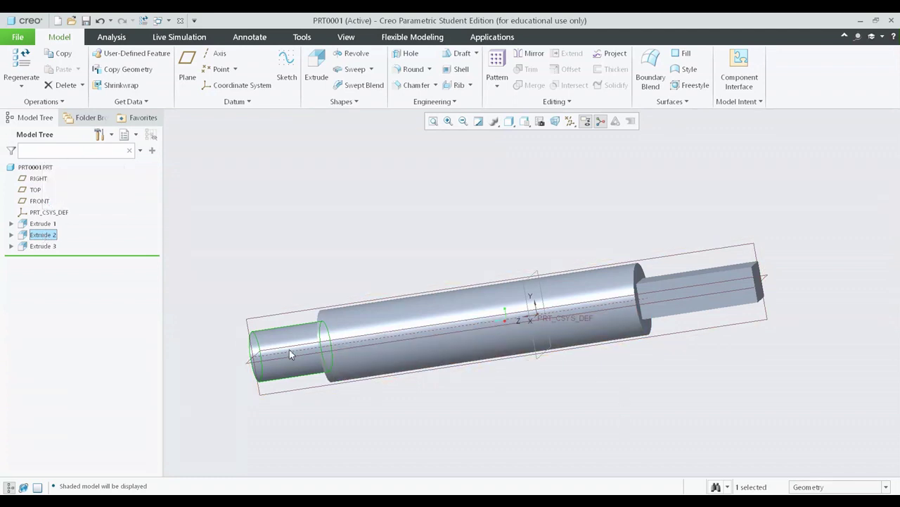
middle_drag(283, 348, 414, 308)
scroll(361, 314, up, 5)
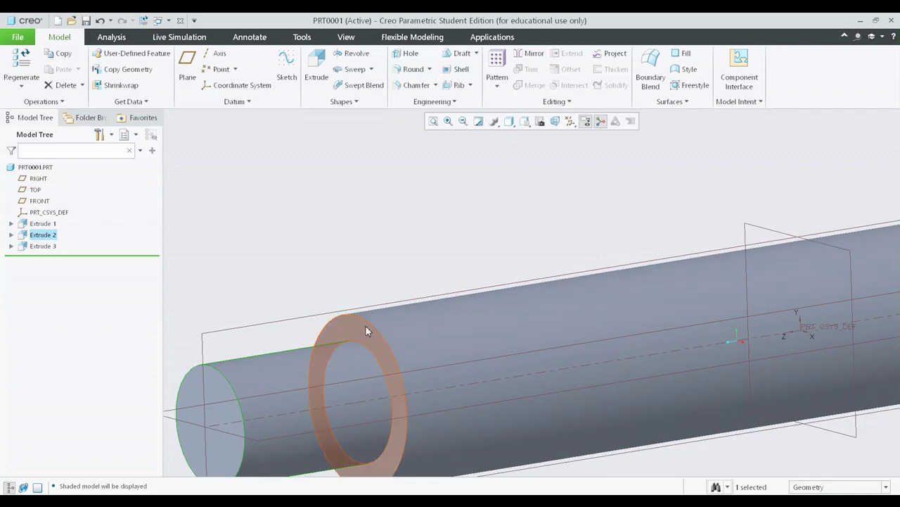
scroll(365, 325, down, 2)
scroll(366, 325, down, 3)
middle_drag(559, 307, 537, 333)
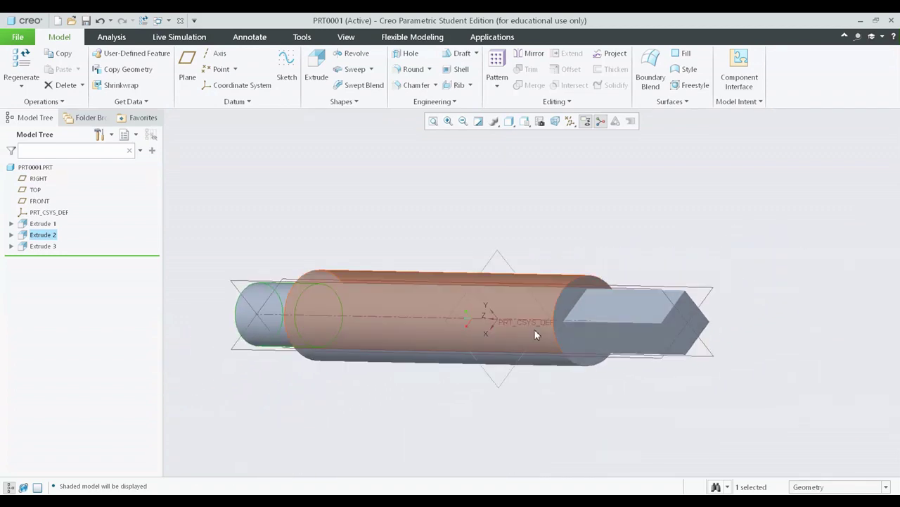
click(49, 246)
click(781, 261)
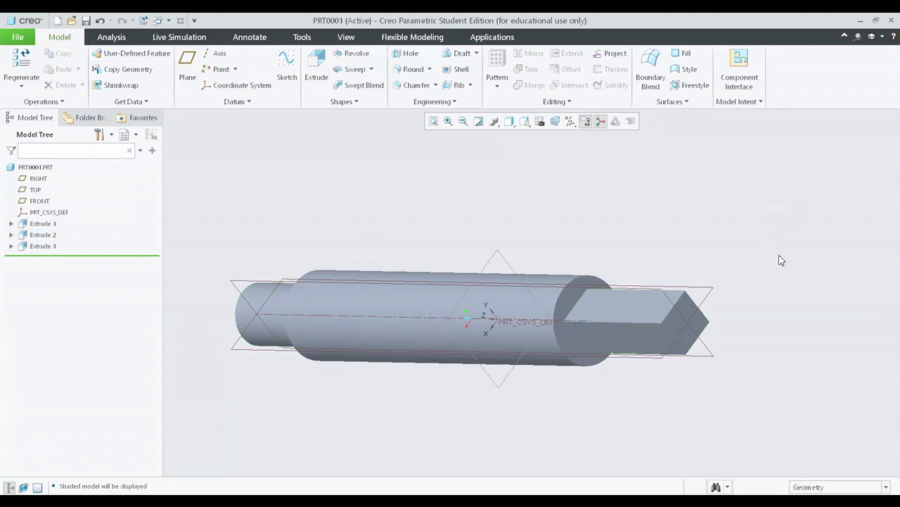
middle_drag(788, 247, 651, 207)
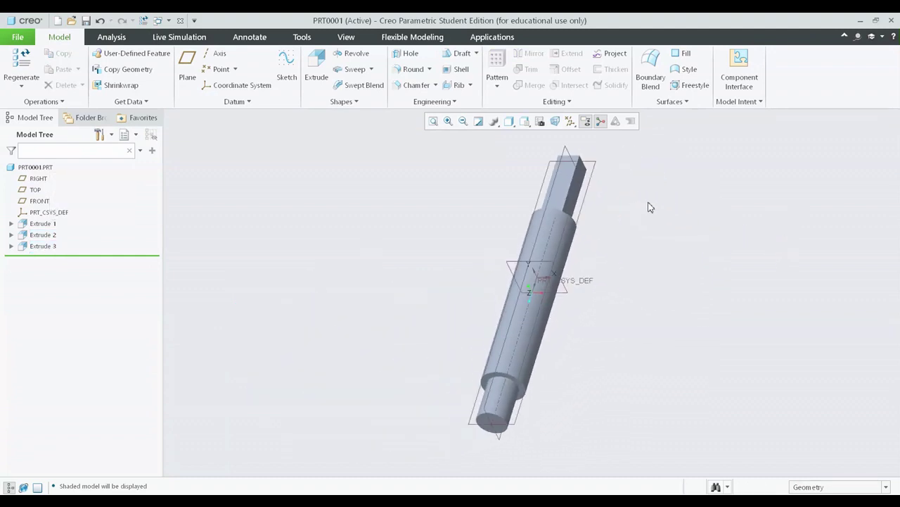
middle_drag(510, 304, 476, 335)
middle_drag(377, 358, 436, 367)
scroll(555, 396, up, 5)
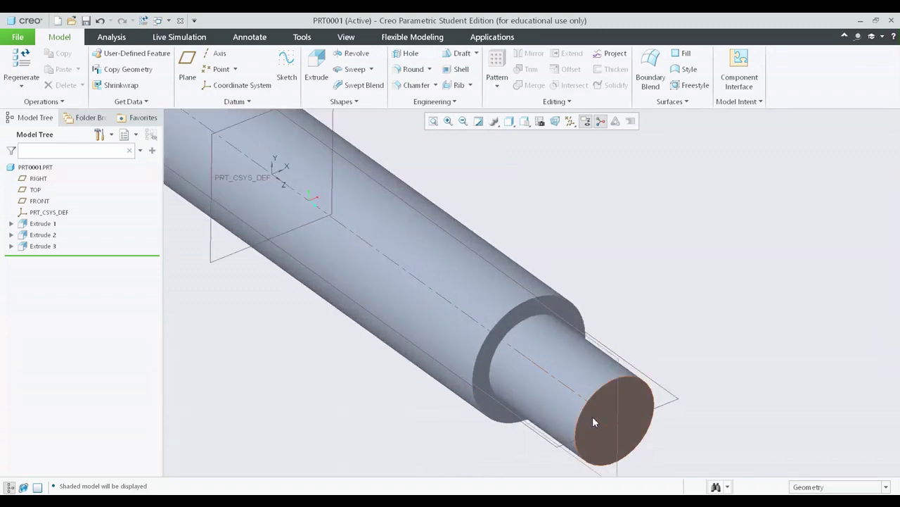
scroll(593, 416, up, 3)
scroll(594, 420, down, 8)
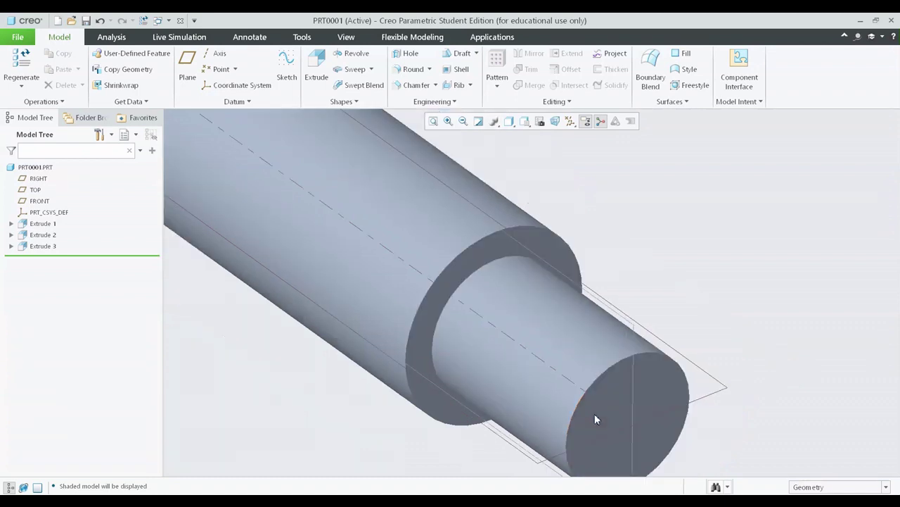
shift+middle_drag(514, 352, 528, 378)
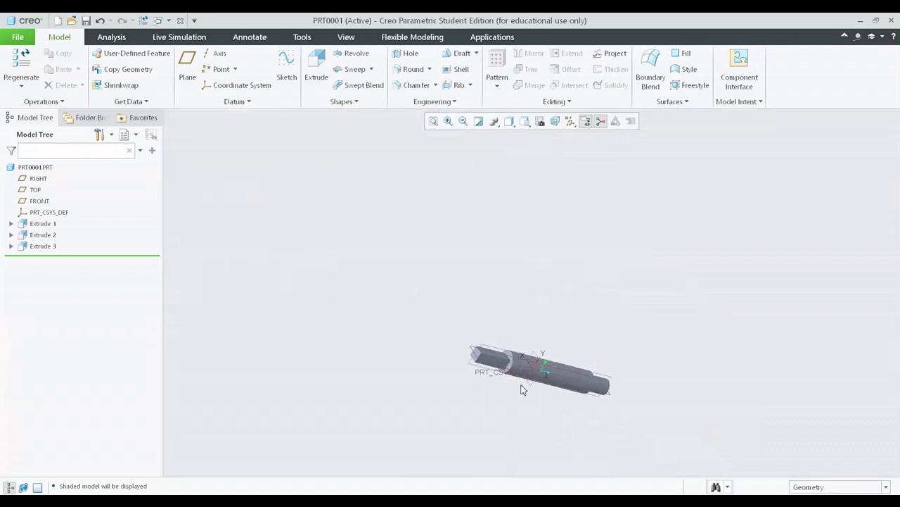
scroll(476, 344, up, 6)
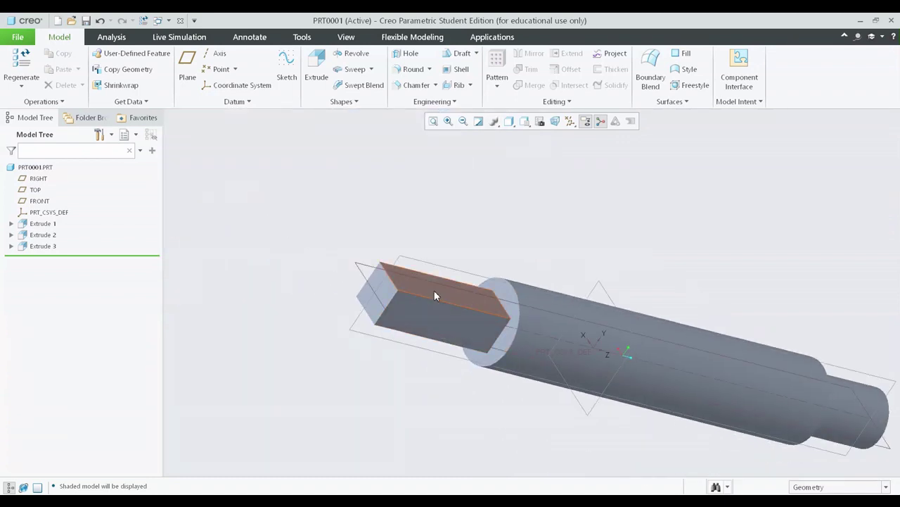
middle_drag(426, 310, 471, 257)
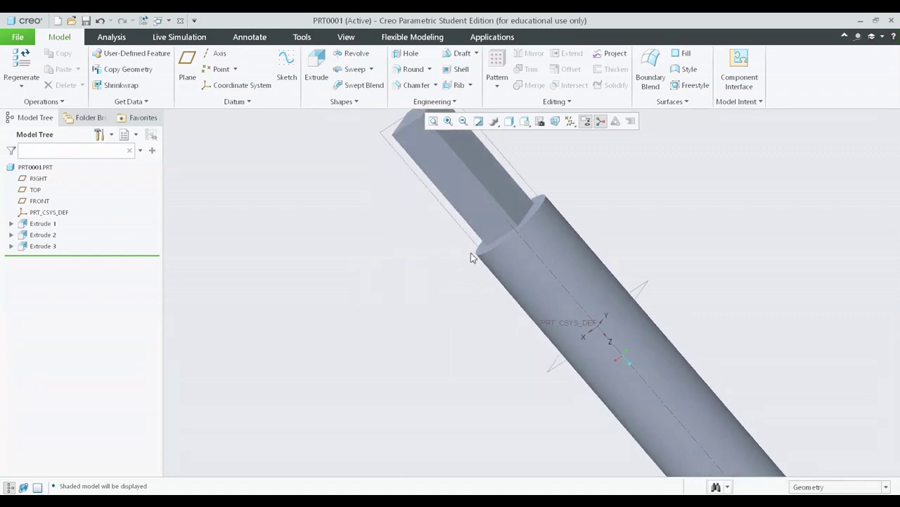
middle_drag(458, 302, 523, 237)
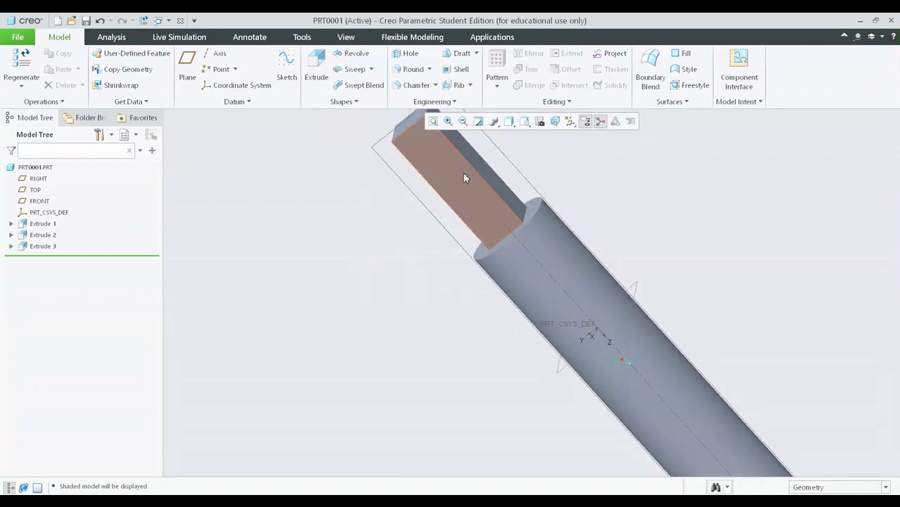
key(ctrl+d)
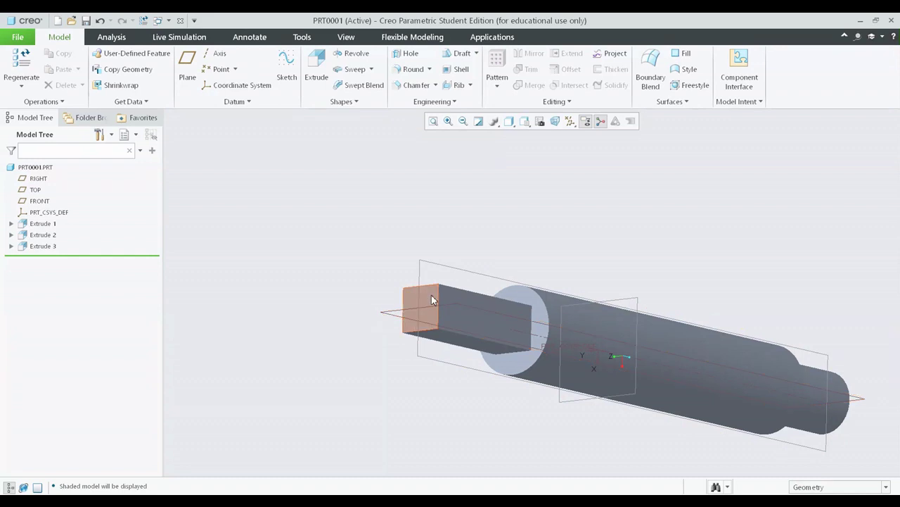
scroll(431, 295, up, 3)
mouse_move(431, 294)
middle_down()
mouse_move(375, 213)
mouse_move(427, 208)
mouse_move(412, 232)
middle_up()
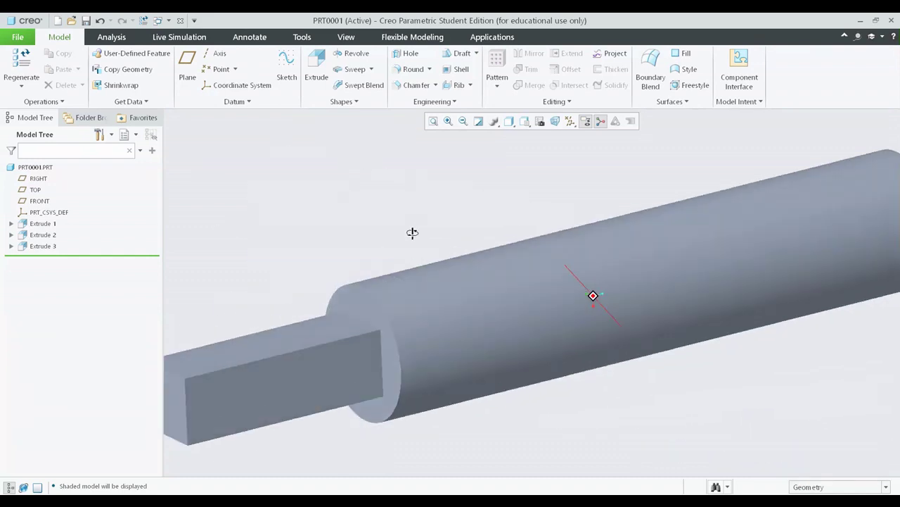
key(ctrl+d)
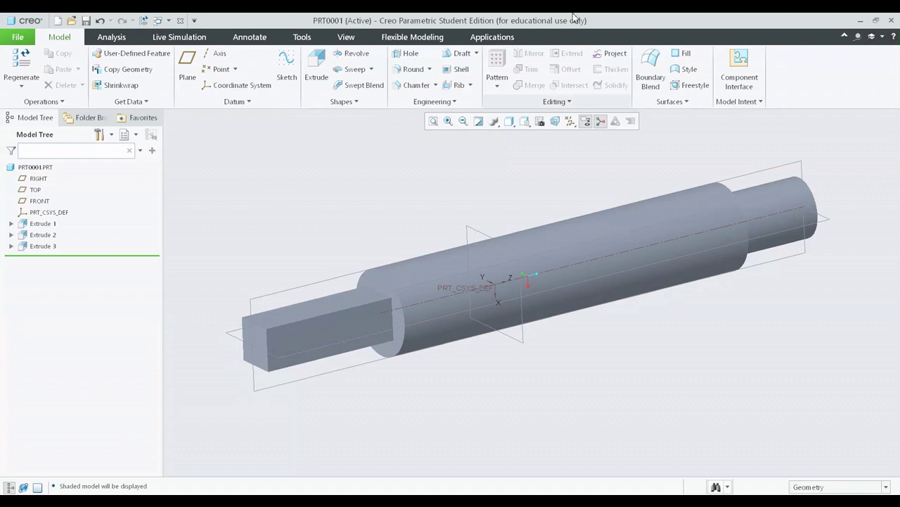
middle_drag(502, 355, 464, 336)
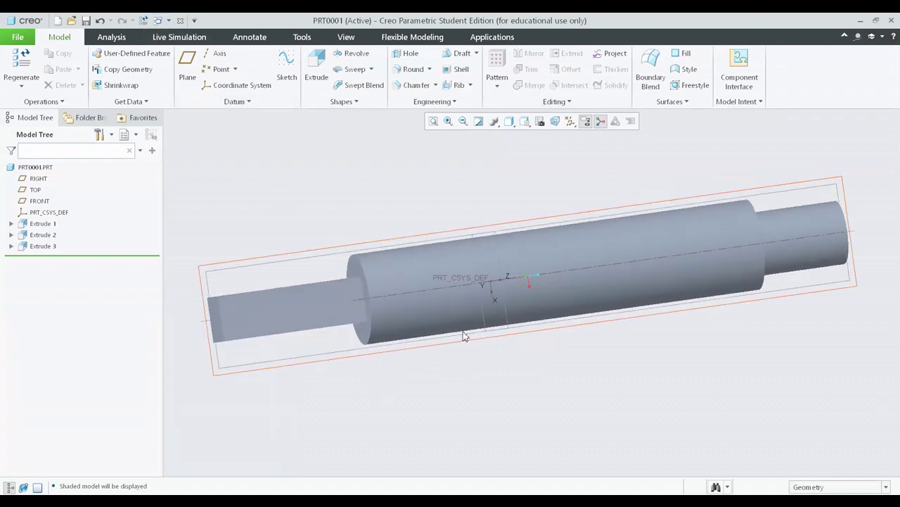
click(328, 295)
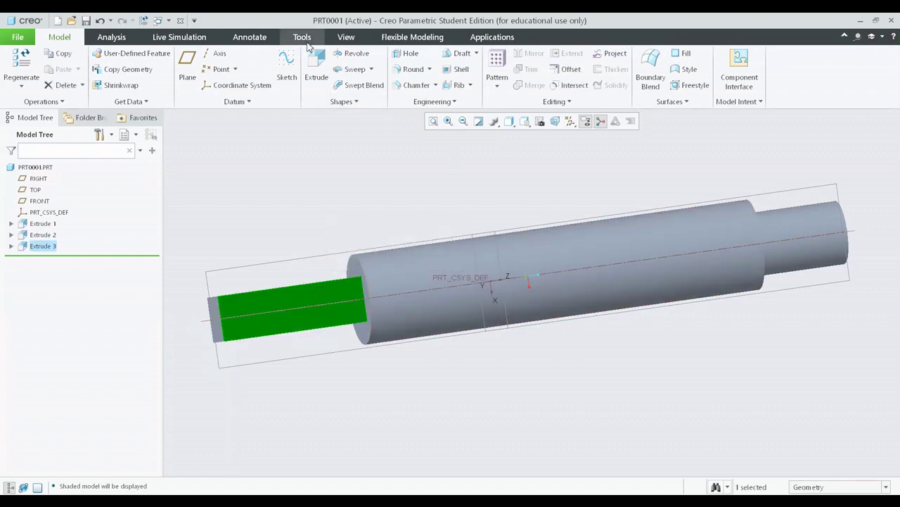
Step: Start a new extrusion and sketch a circle centred on the shaft centreline
click(317, 70)
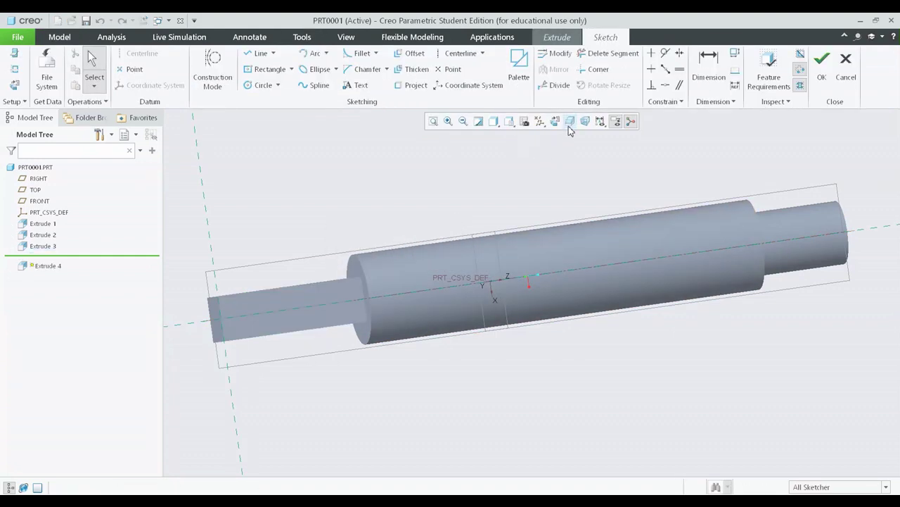
click(555, 122)
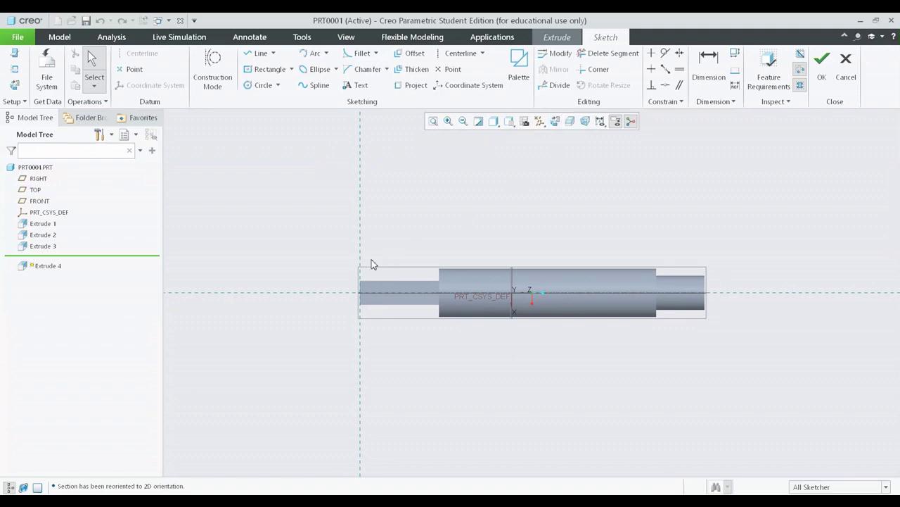
click(262, 85)
scroll(392, 274, down, 4)
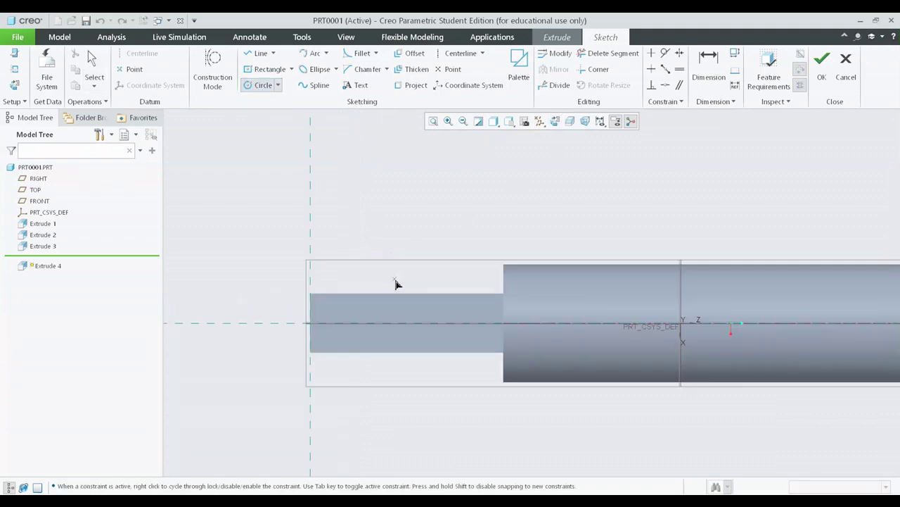
scroll(316, 359, down, 3)
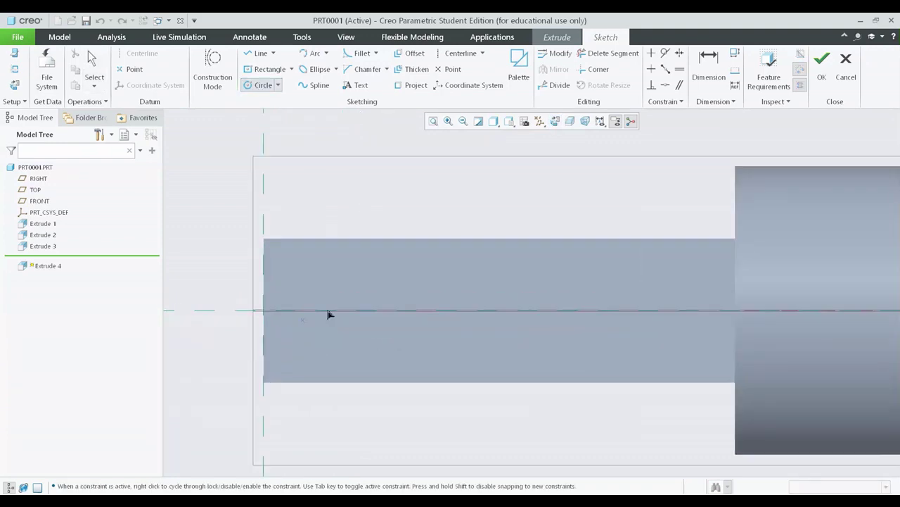
click(392, 311)
click(474, 228)
middle_click(583, 195)
Step: Reorient the view and accept the circle sketch to preview a Ø81.93 extrusion
scroll(589, 232, down, 3)
mouse_move(638, 242)
shift+middle_down()
mouse_move(400, 194)
mouse_move(535, 232)
mouse_move(612, 207)
mouse_move(599, 220)
shift+middle_up()
scroll(524, 256, up, 2)
mouse_move(521, 255)
middle_down()
mouse_move(477, 227)
mouse_move(619, 313)
mouse_move(619, 271)
middle_up()
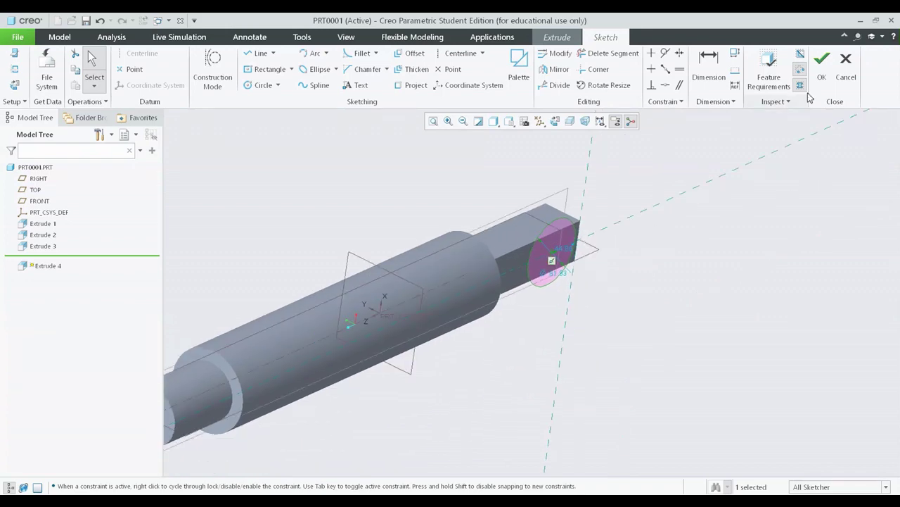
click(821, 64)
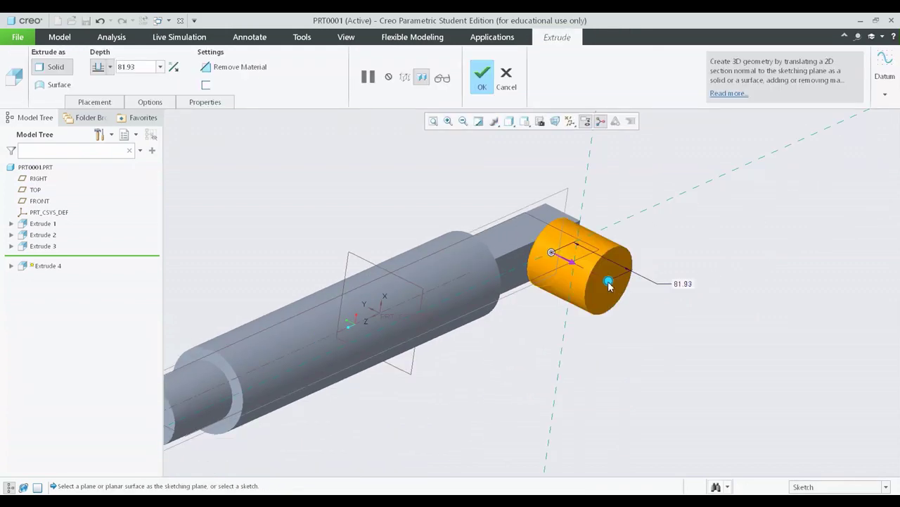
Step: Stretch the arm extrusion to 191.70 deep and inspect the preview
drag(608, 283, 686, 303)
middle_drag(686, 303, 422, 261)
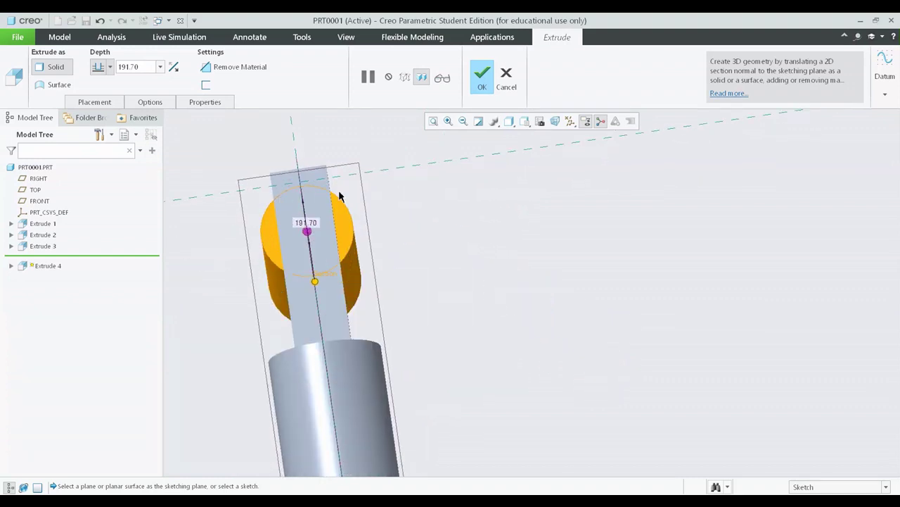
scroll(328, 237, up, 3)
shift+middle_drag(328, 237, 446, 218)
scroll(484, 236, down, 4)
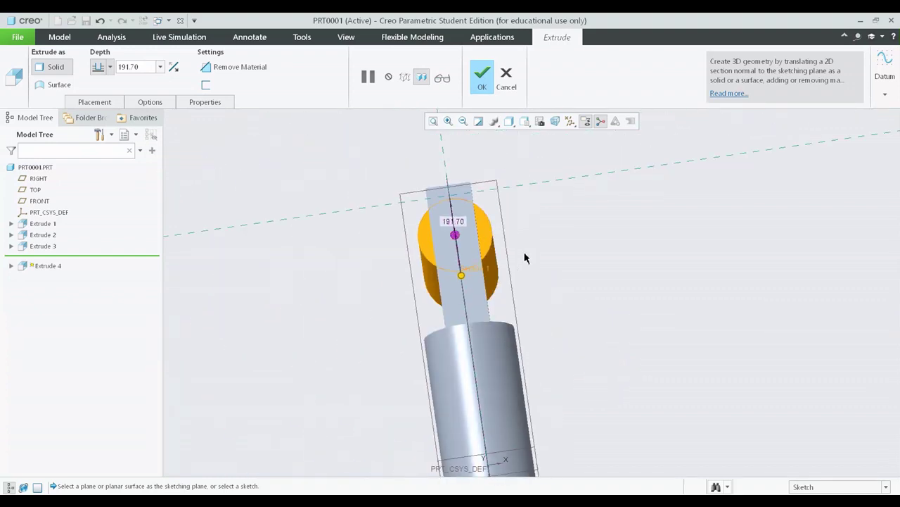
middle_drag(524, 259, 373, 318)
scroll(415, 288, up, 2)
shift+middle_drag(415, 288, 446, 310)
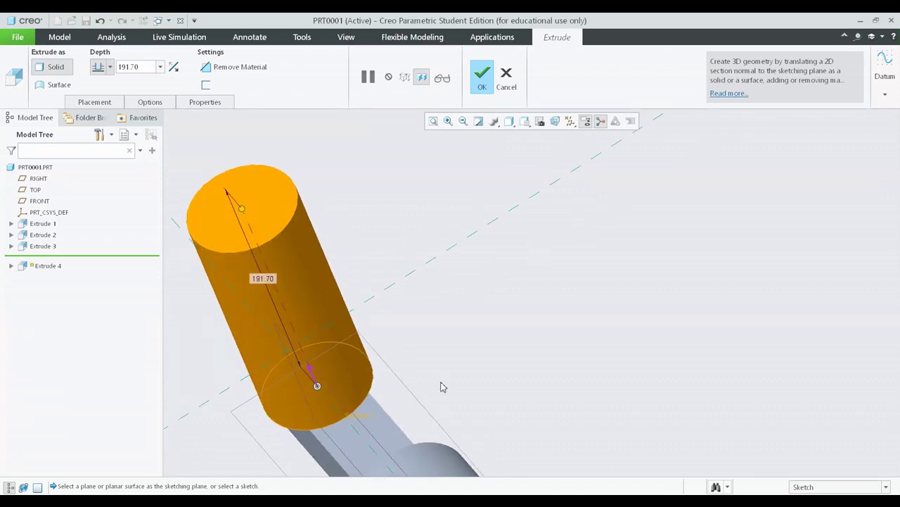
Step: Inspect the arm from several angles and accept it as Extrude 4
middle_drag(443, 386, 482, 321)
shift+middle_drag(346, 207, 483, 389)
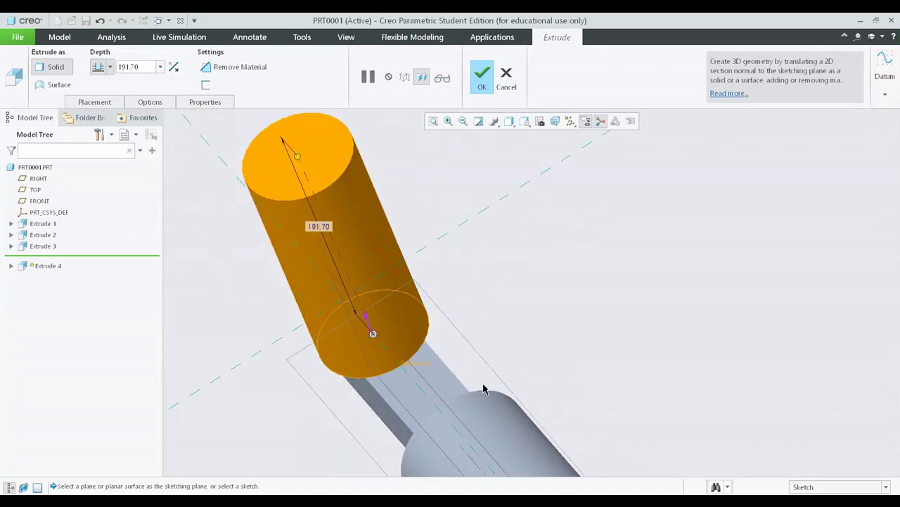
scroll(452, 394, down, 3)
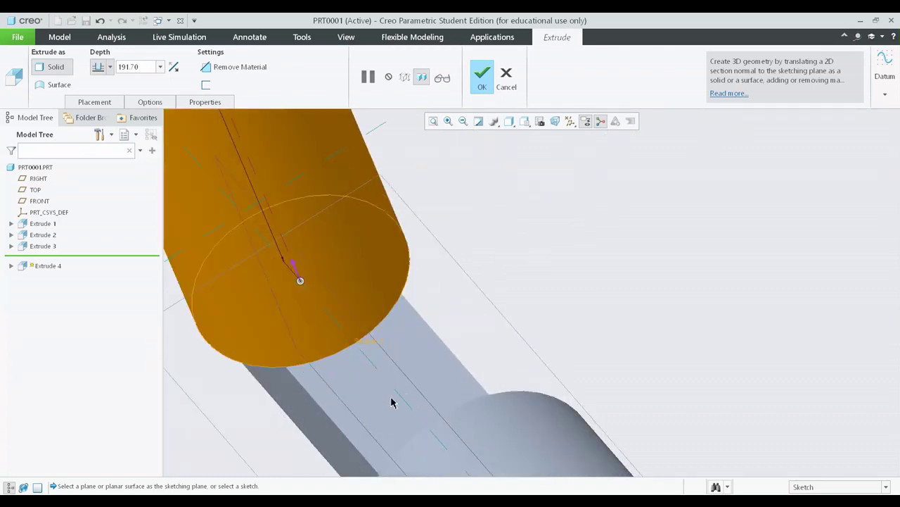
scroll(397, 403, up, 3)
scroll(247, 351, up, 2)
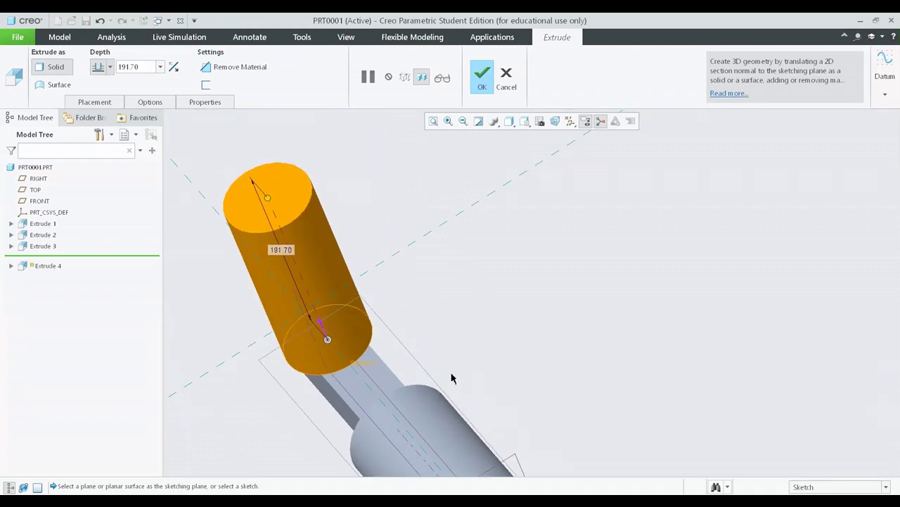
shift+middle_drag(453, 379, 462, 337)
scroll(415, 328, up, 3)
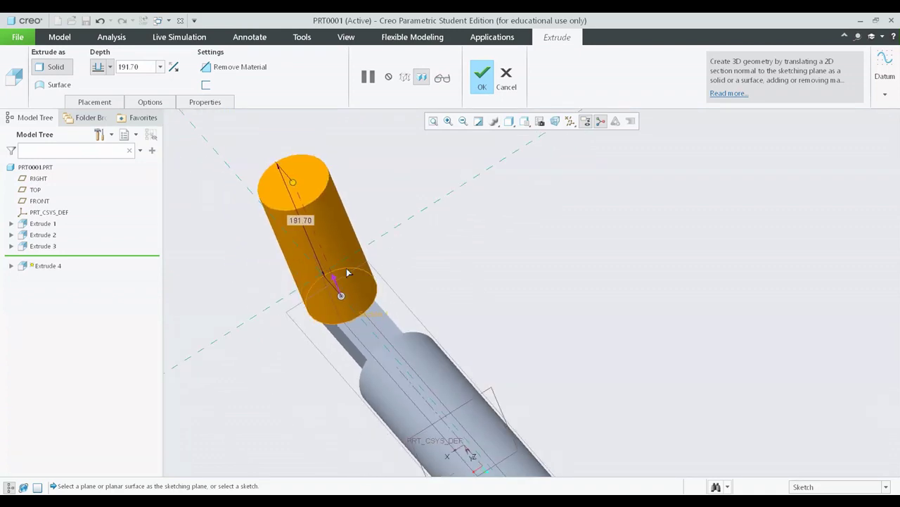
scroll(382, 282, down, 3)
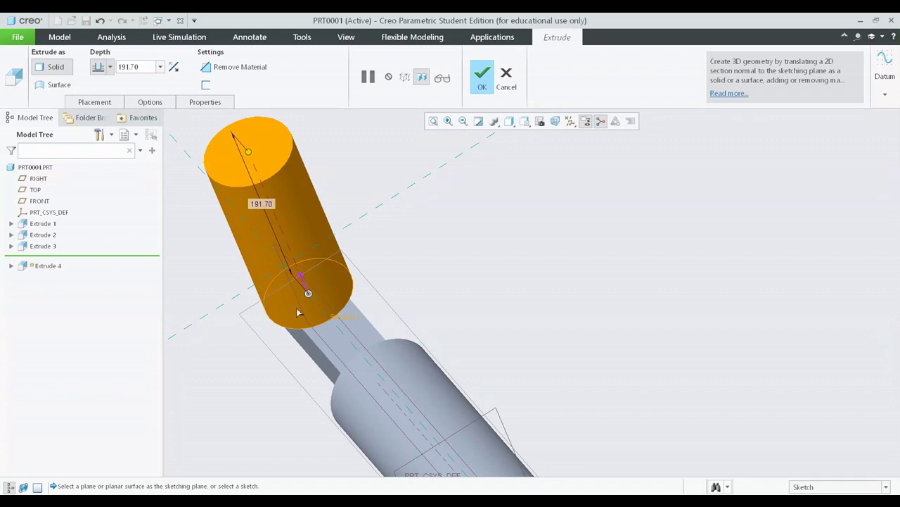
scroll(314, 331, up, 2)
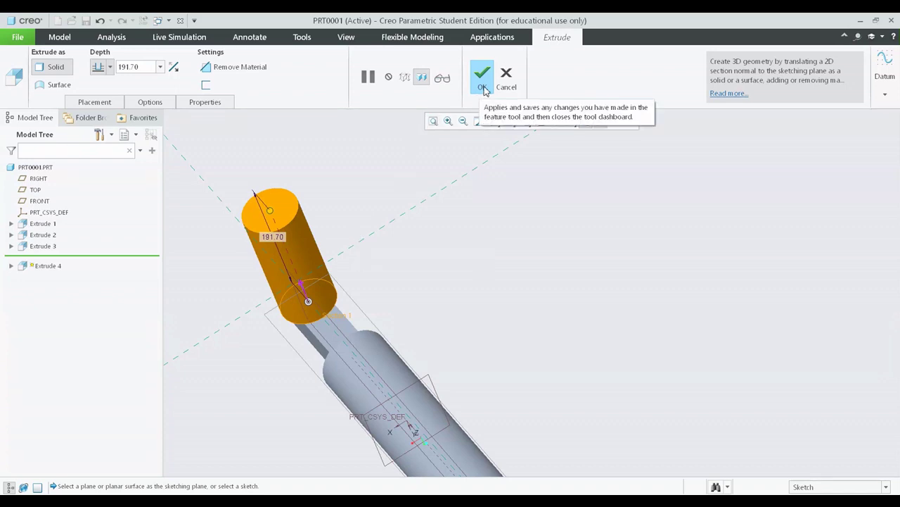
middle_click(555, 264)
middle_drag(550, 259, 615, 299)
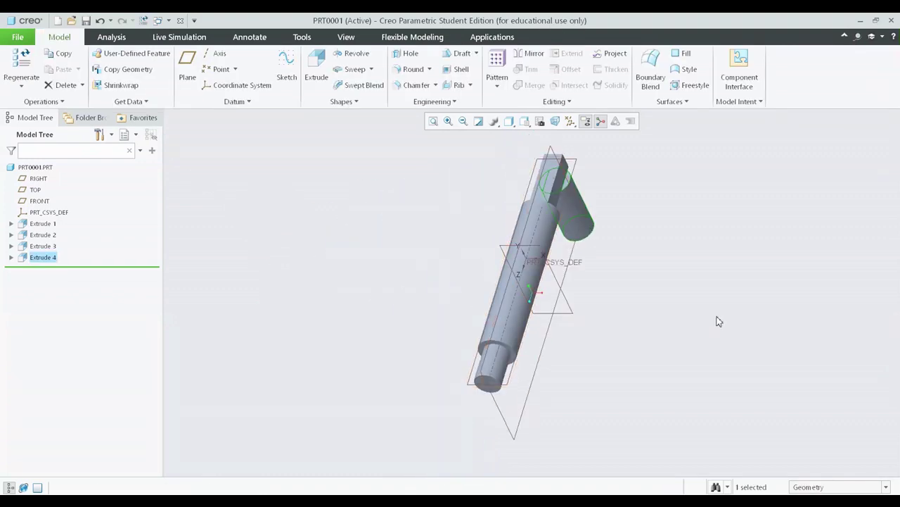
Step: Move the Model Tree insert marker to just below Extrude 1, excluding Extrudes 2–4
shift+middle_drag(723, 351, 679, 361)
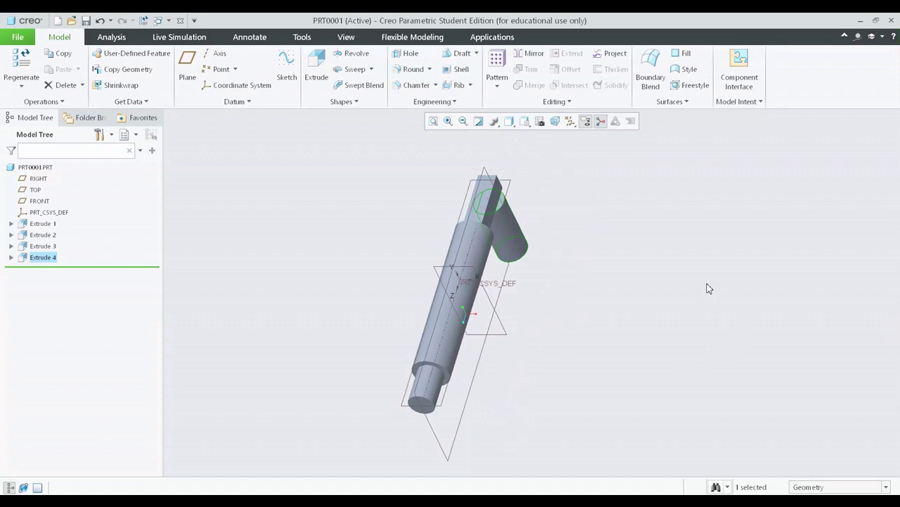
middle_drag(601, 358, 428, 416)
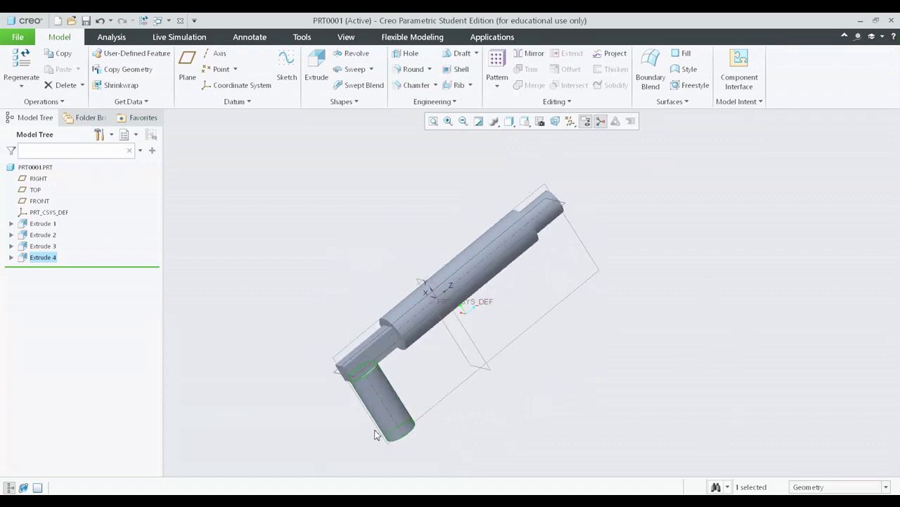
scroll(371, 415, down, 3)
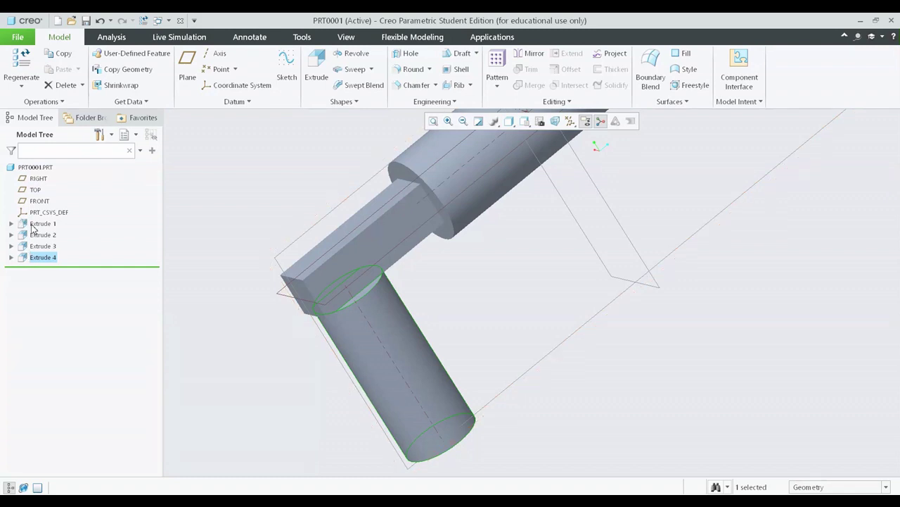
scroll(319, 291, up, 5)
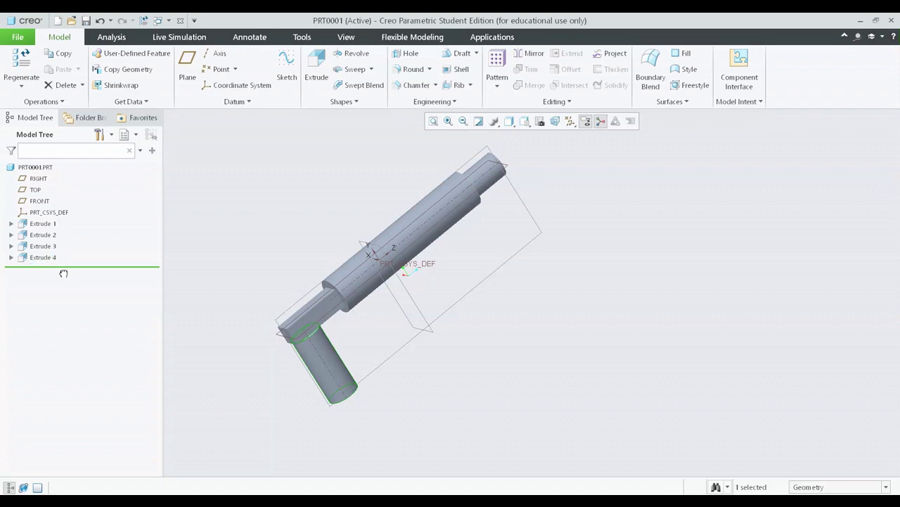
drag(63, 273, 68, 228)
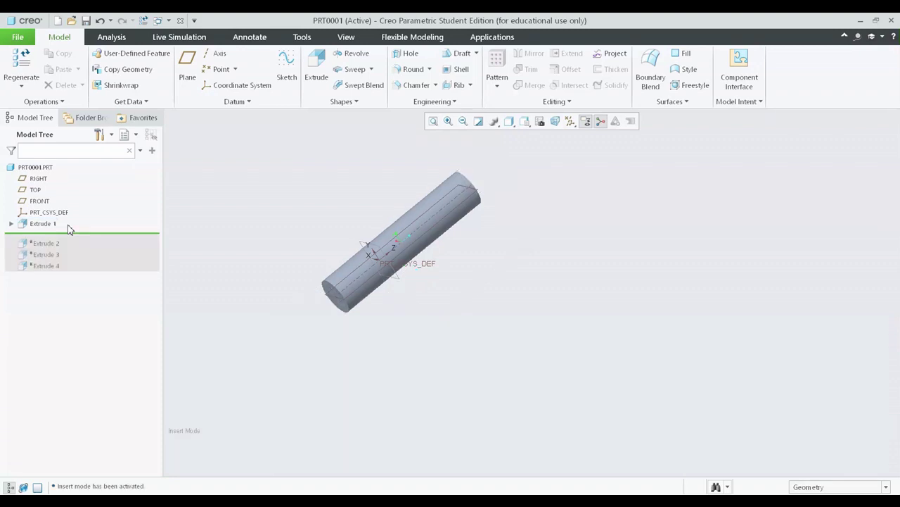
Step: Redefine Extrude 1's section, changing the Ø100 diameter to 150, and accept the feature
key(ctrl+d)
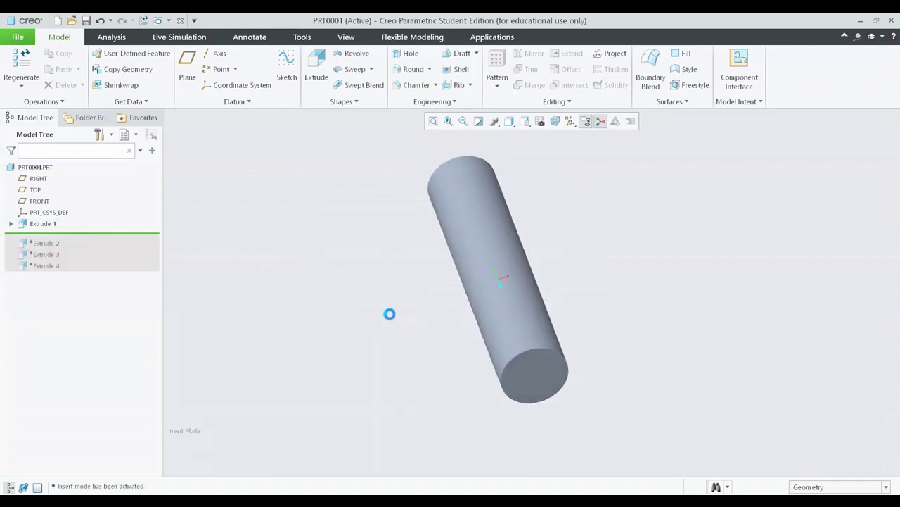
click(10, 223)
click(32, 225)
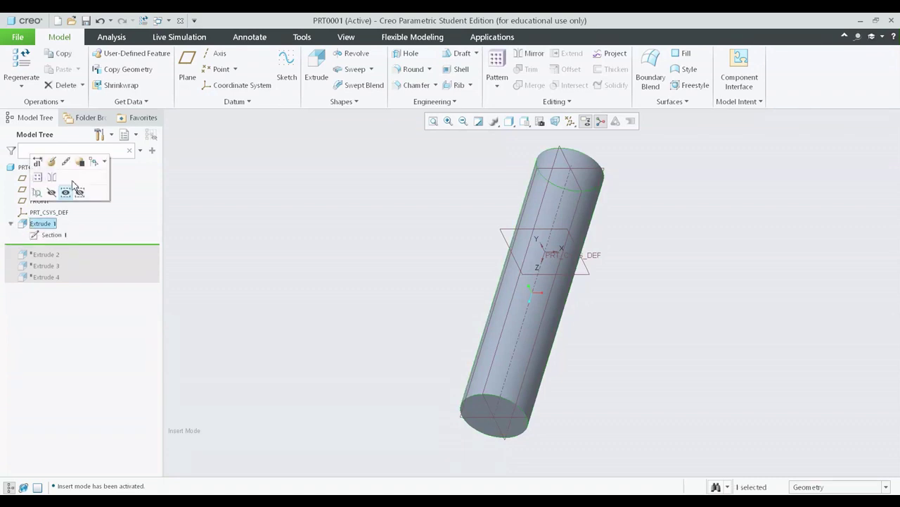
click(53, 164)
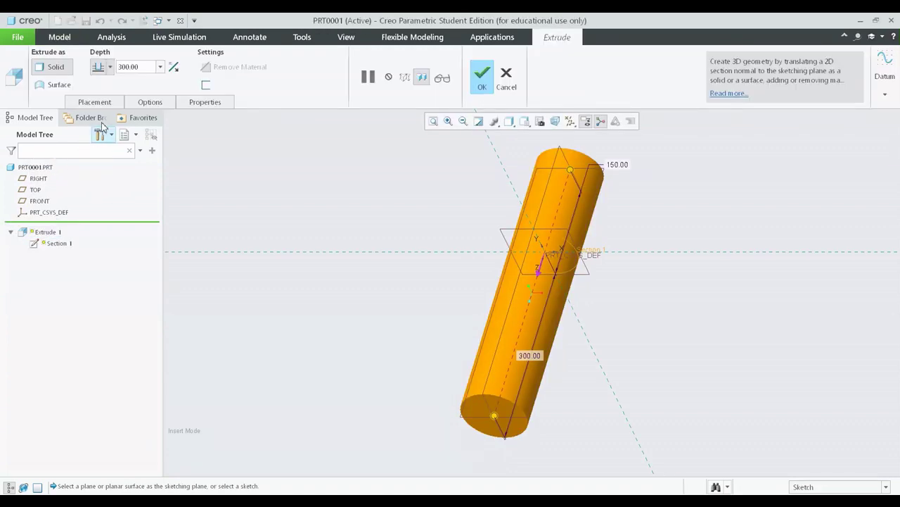
click(111, 102)
click(194, 139)
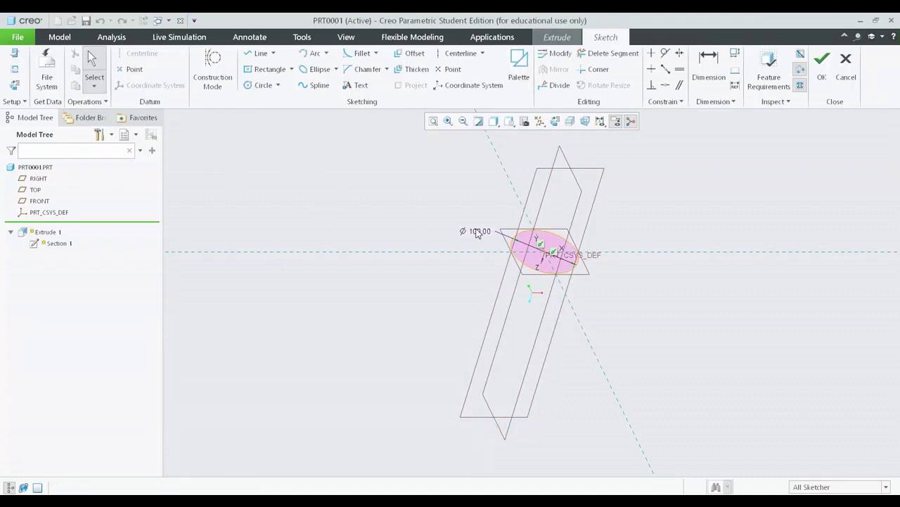
double_click(478, 231)
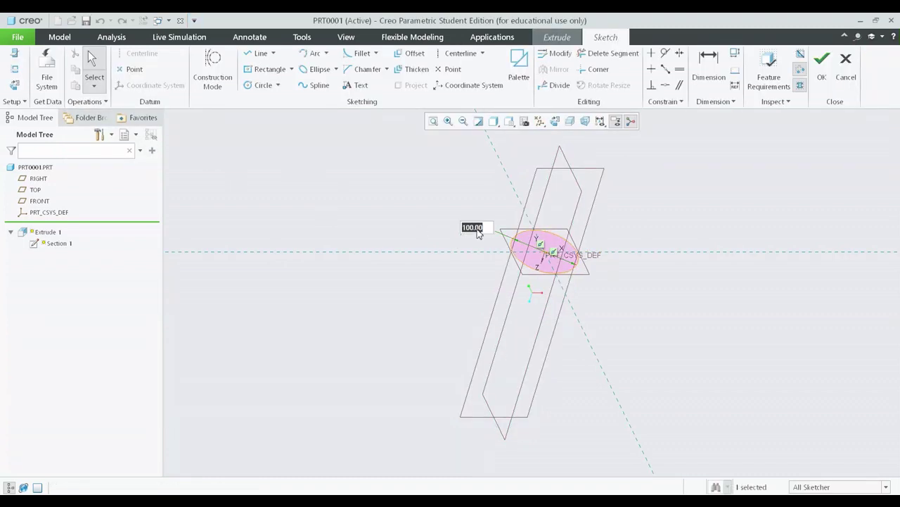
text(150)
key(Return)
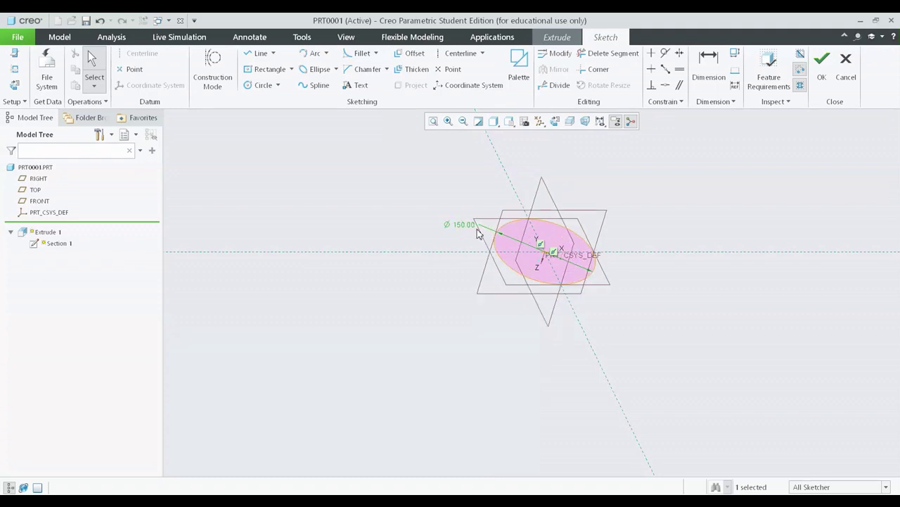
click(821, 62)
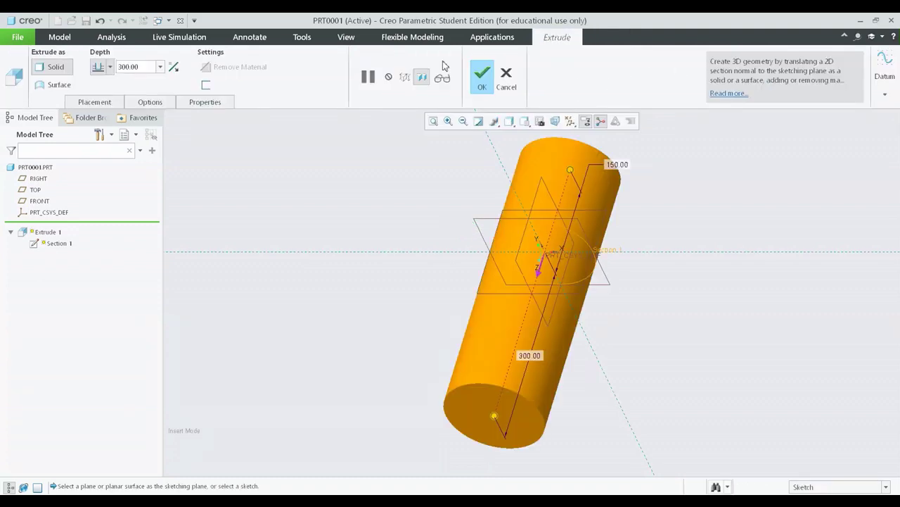
click(484, 76)
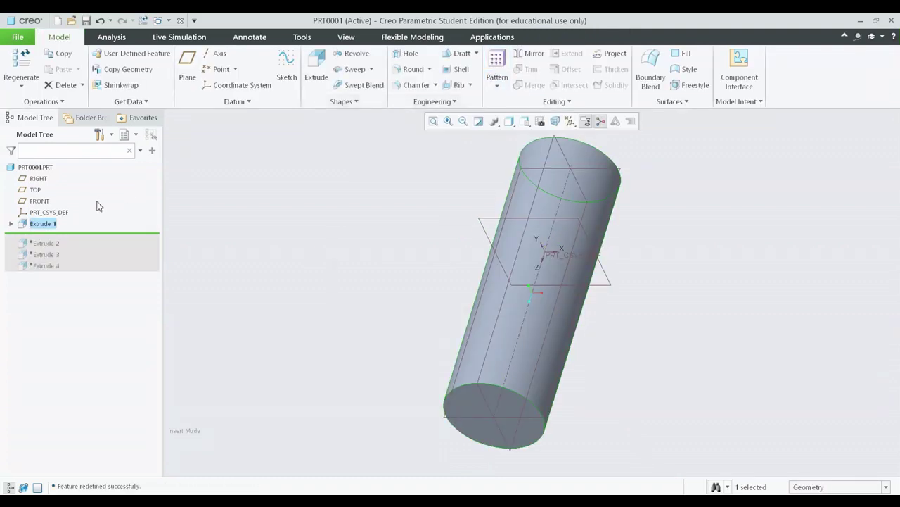
Step: Move the insert marker below Extrude 4 so Extrudes 2–4 regenerate on the Ø150 base, then orbit to check
drag(78, 234, 67, 270)
mouse_move(503, 333)
middle_down()
mouse_move(563, 351)
mouse_move(536, 361)
mouse_move(531, 415)
mouse_move(553, 412)
middle_up()
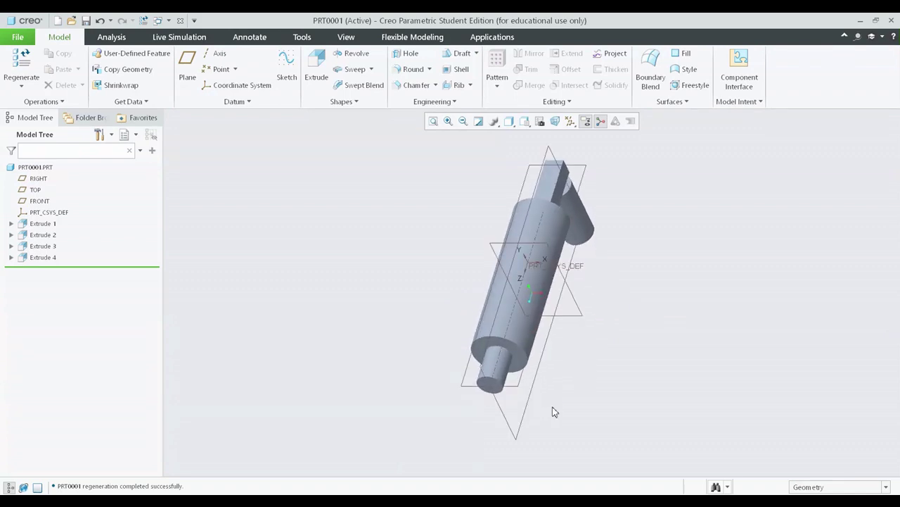